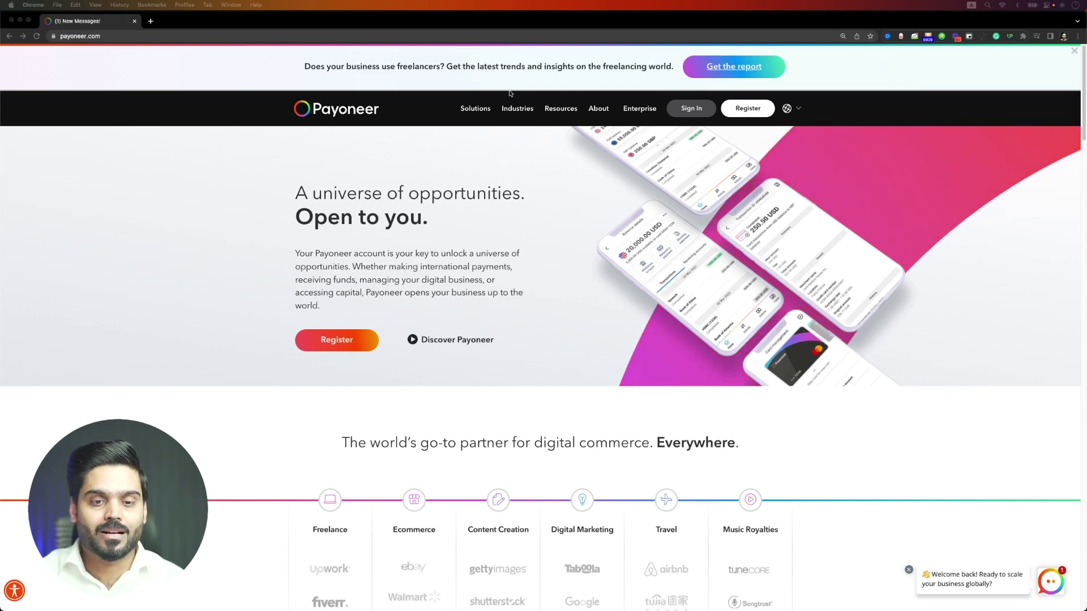
- Sign in to the Payoneer account and go to the Get paid page
left_click(685, 109)
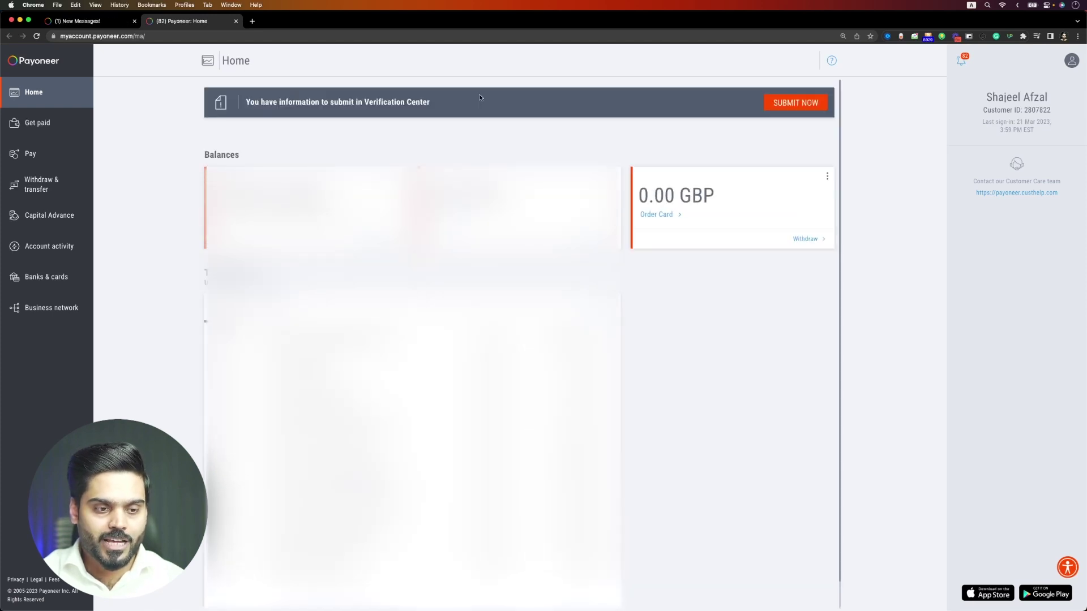
left_click(62, 134)
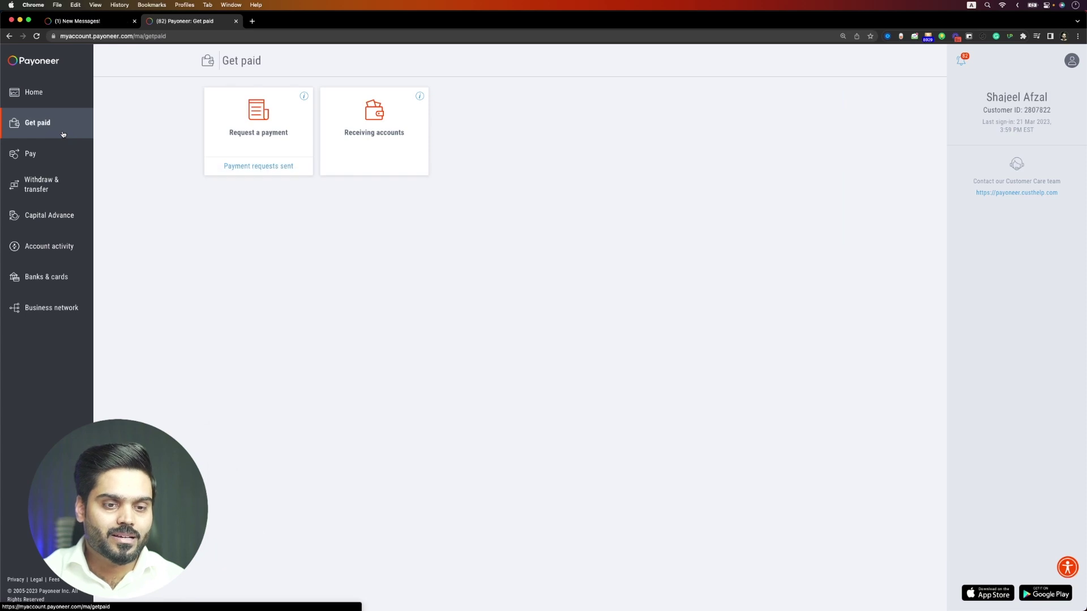
- Start a new payment request and choose to add a new payer
left_click(223, 141)
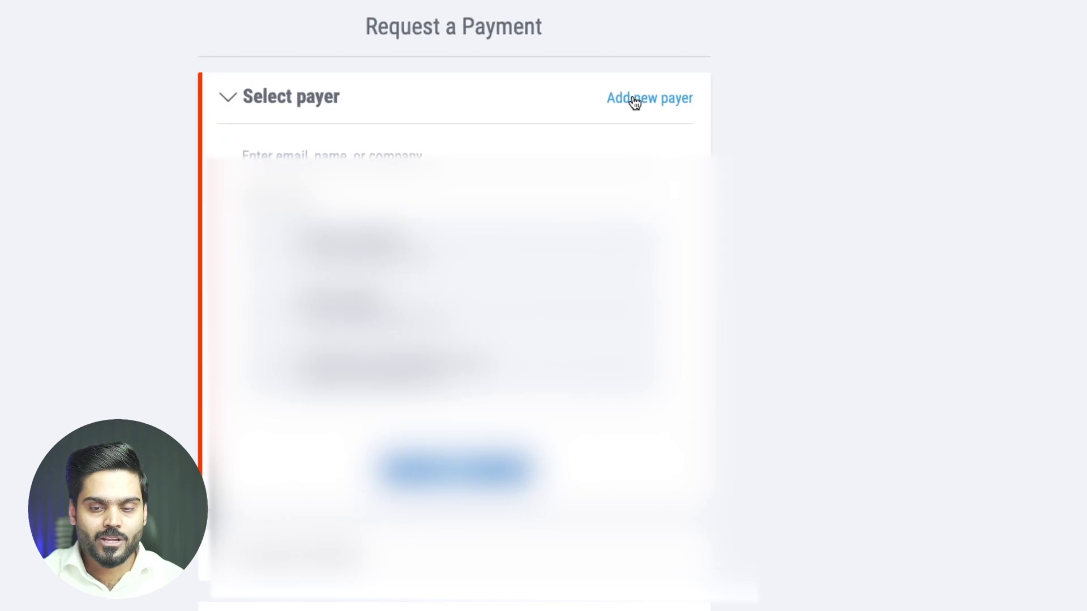
left_click(635, 101)
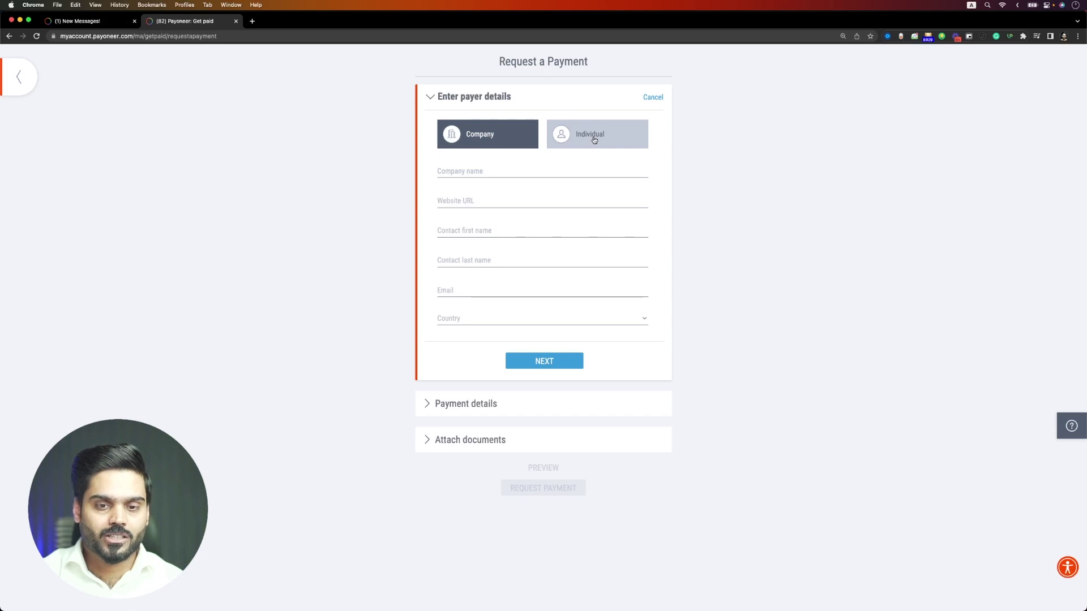
- Make the payer an Individual and enter the payer's first and last name
left_click(595, 140)
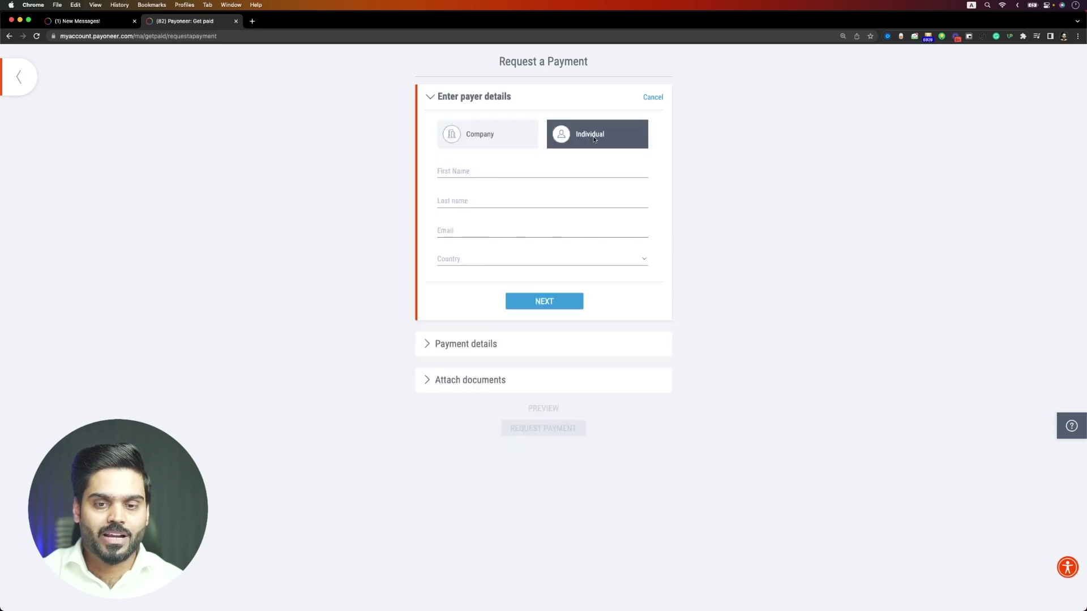
left_click(534, 173)
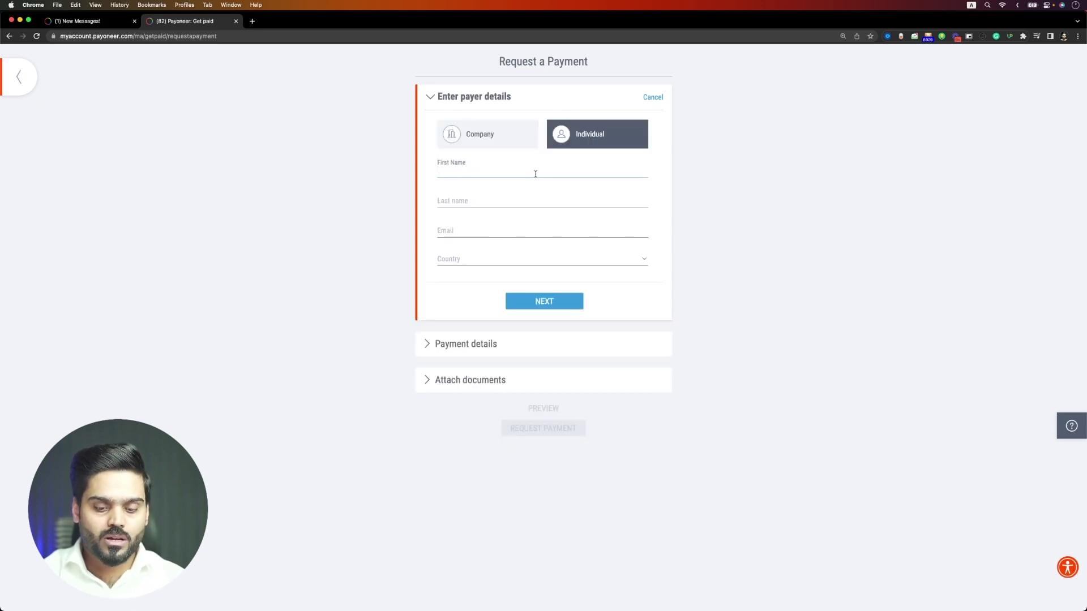
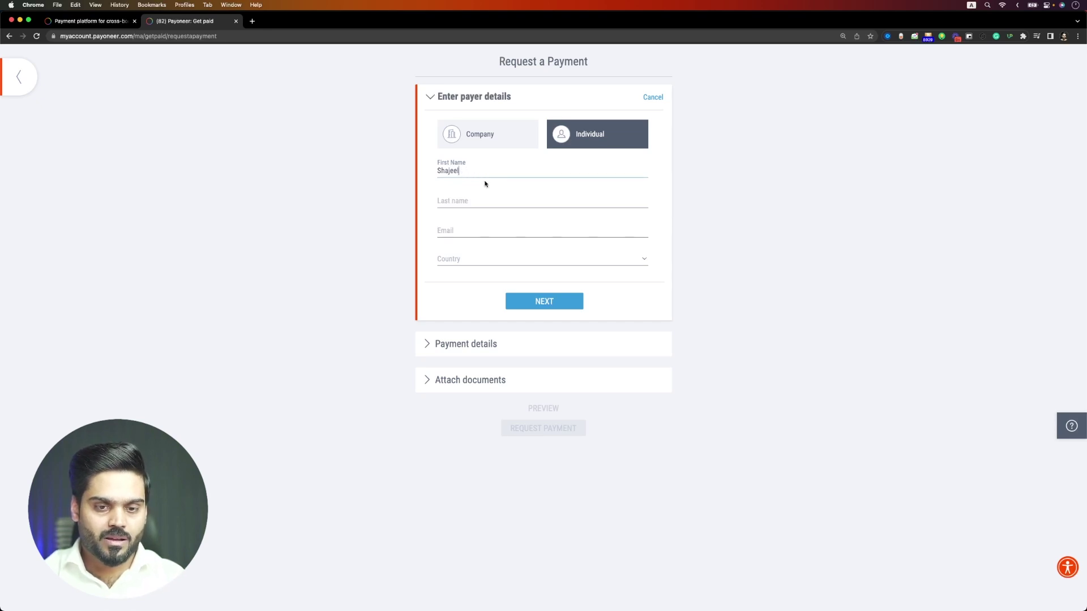
left_click(473, 197)
type("Af")
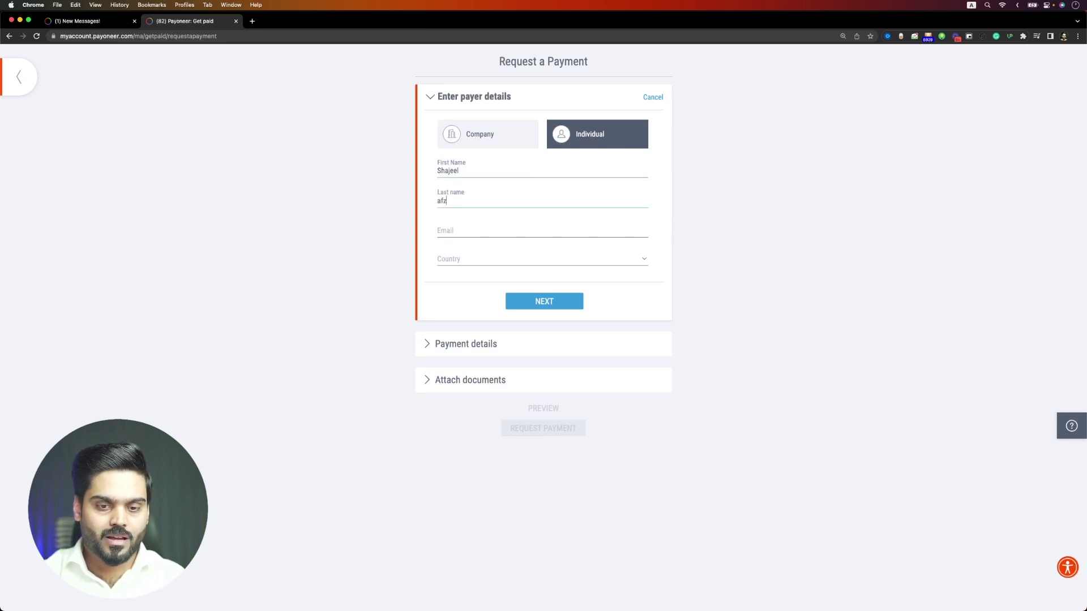
key("BackSpace")
key("BackSpace")
type("Afzal")
- Fill in the payer's e-mail address
key("Tab")
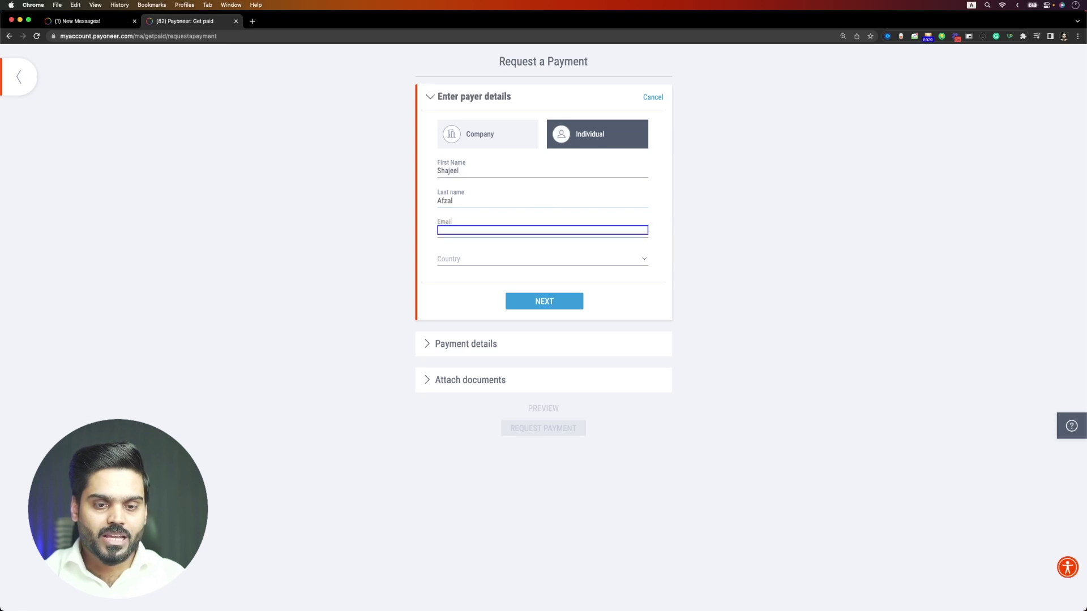
type("ea")
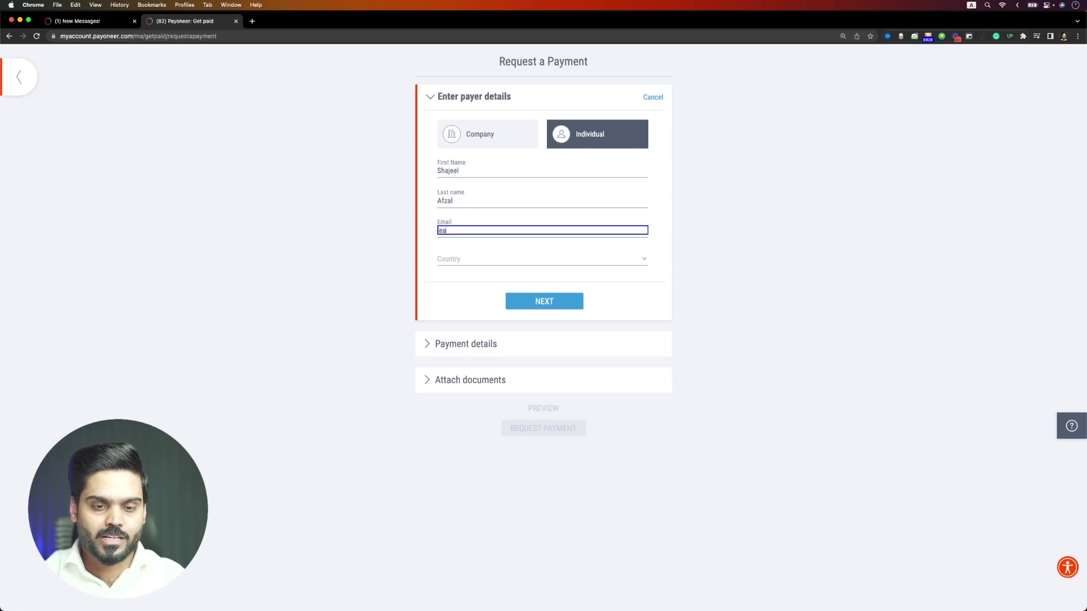
type("r")
key("BackSpace")
key("BackSpace")
key("BackSpace")
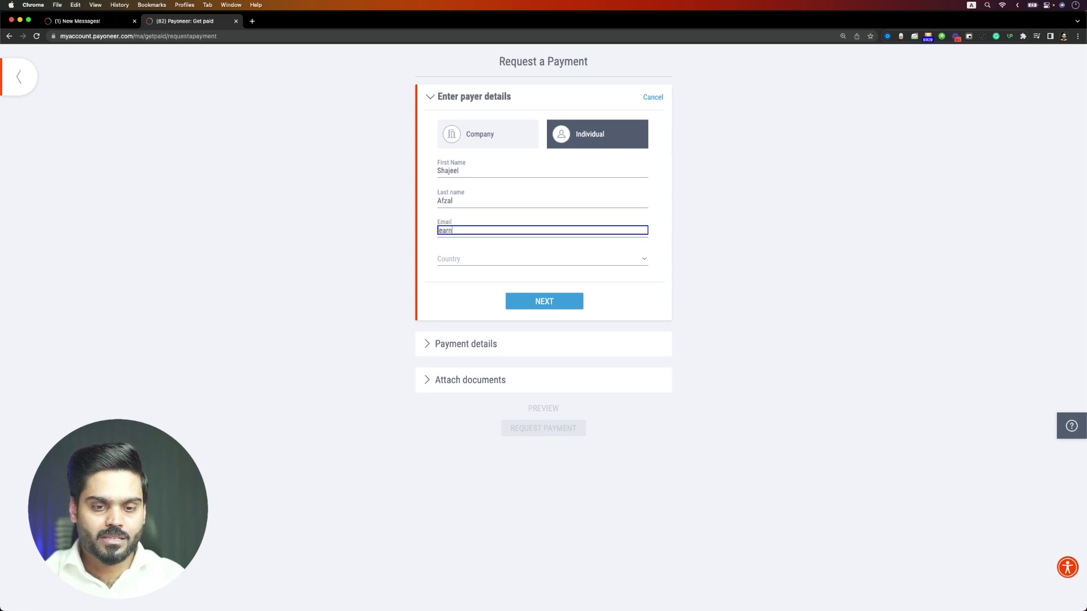
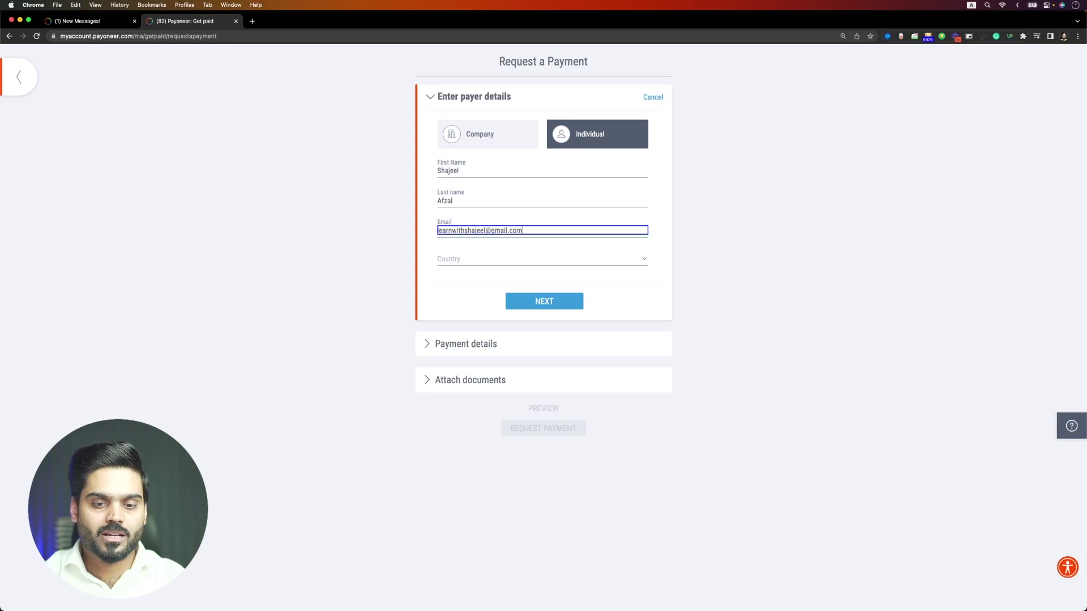
- Set the payer's country to United States of America and state to Alabama, then continue
left_click(479, 245)
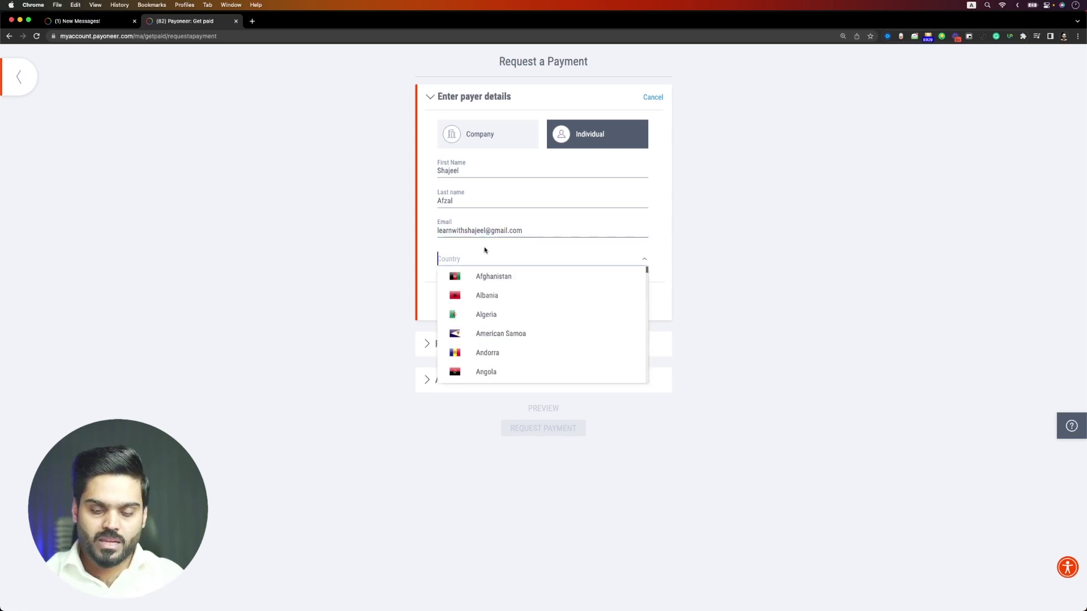
type("uni")
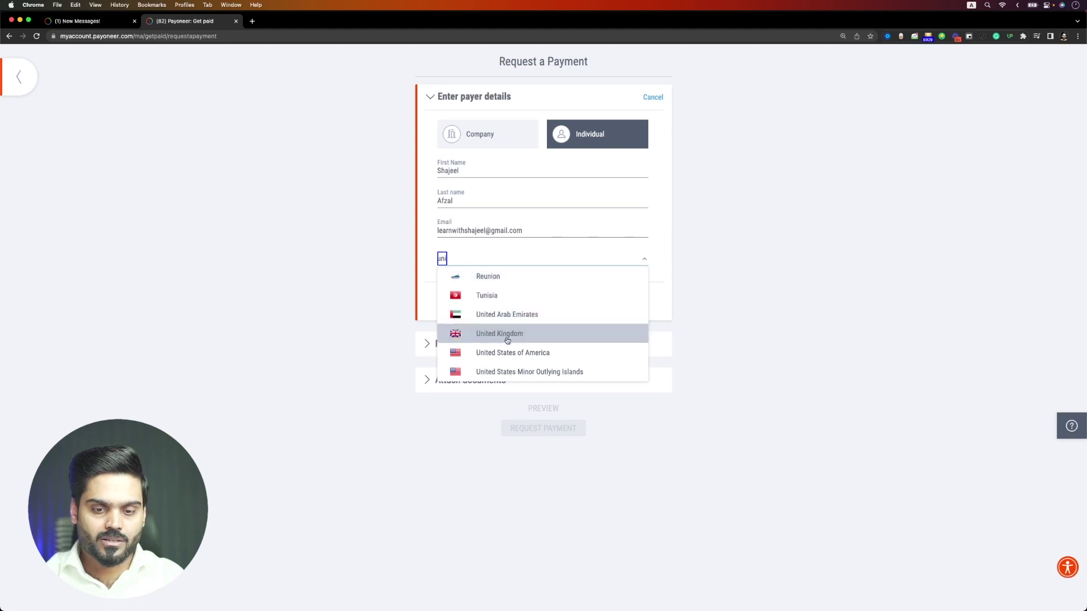
left_click(481, 352)
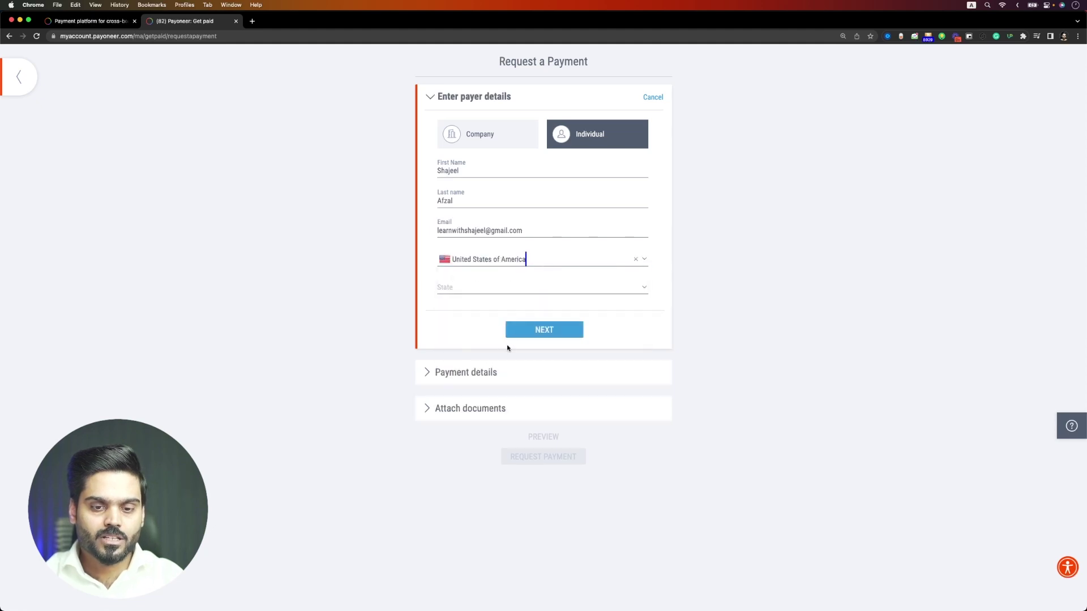
left_click(485, 289)
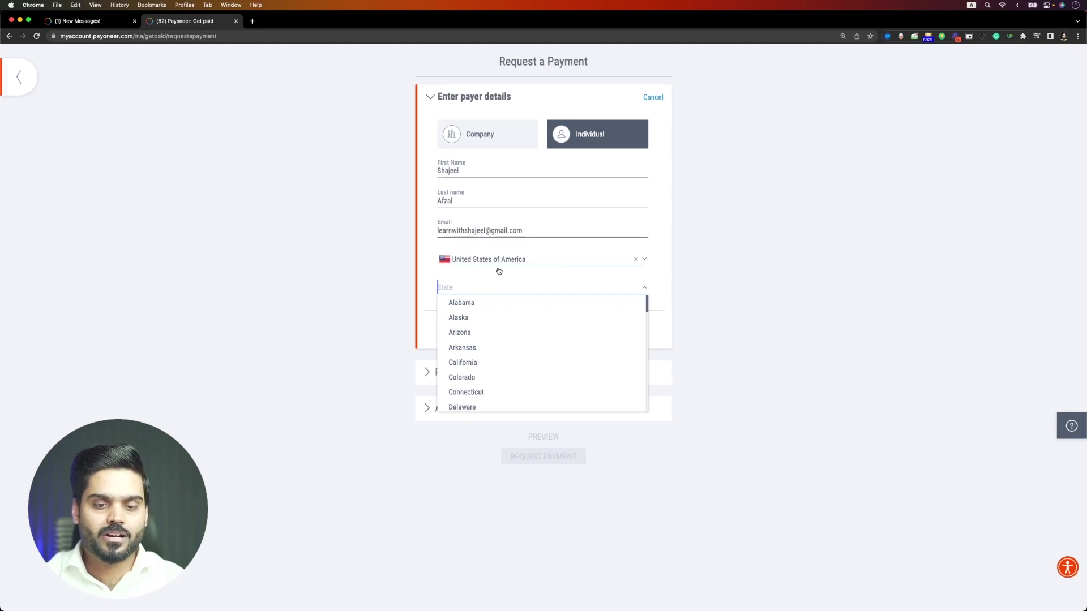
left_click(490, 310)
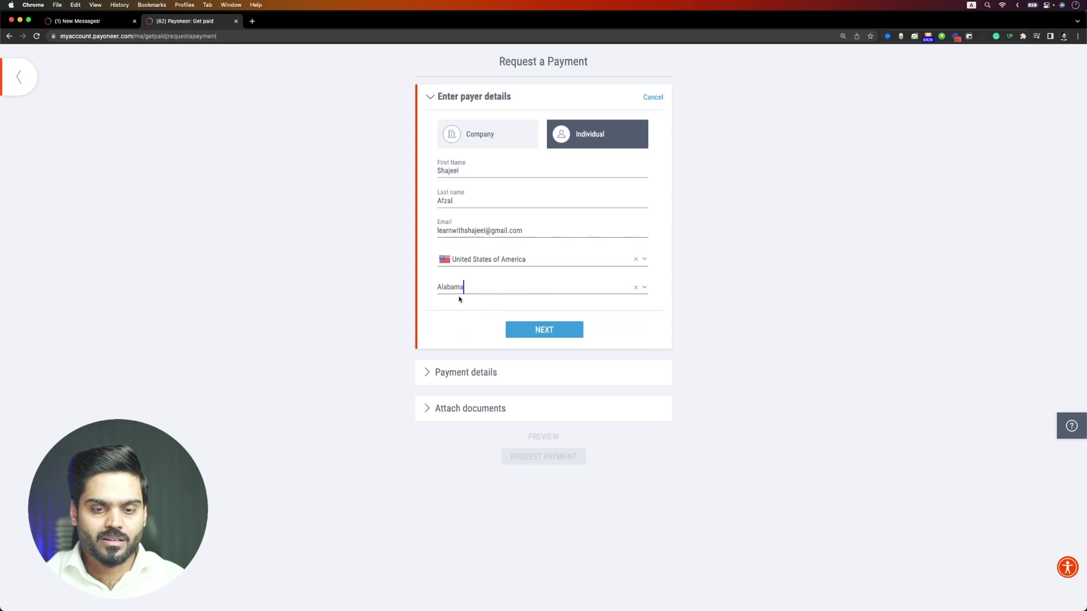
left_click(530, 331)
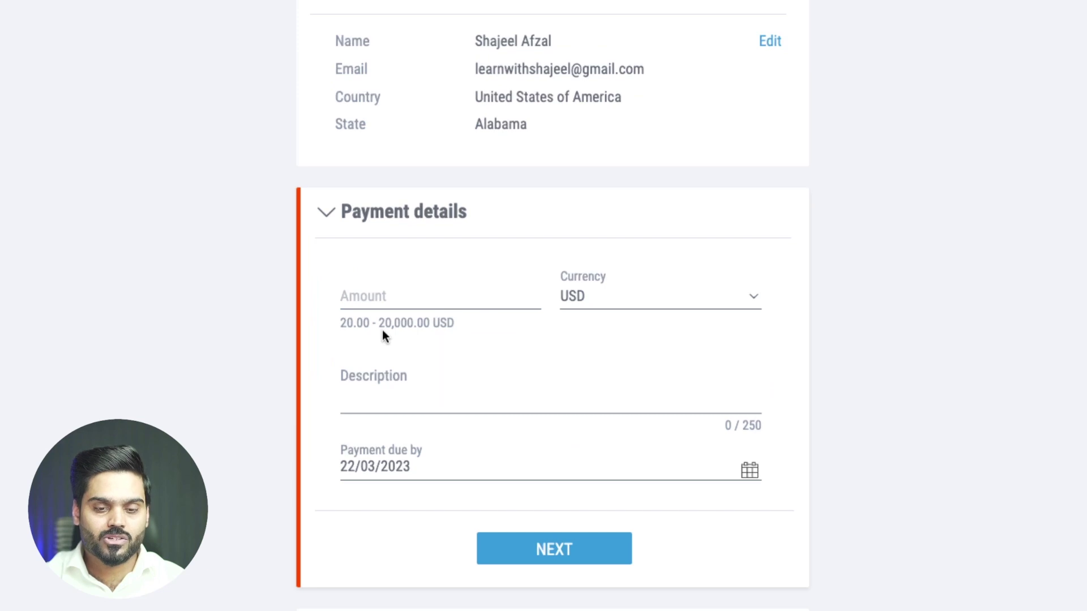
- Request 50 USD and paste in the consultation-call description
left_click(607, 303)
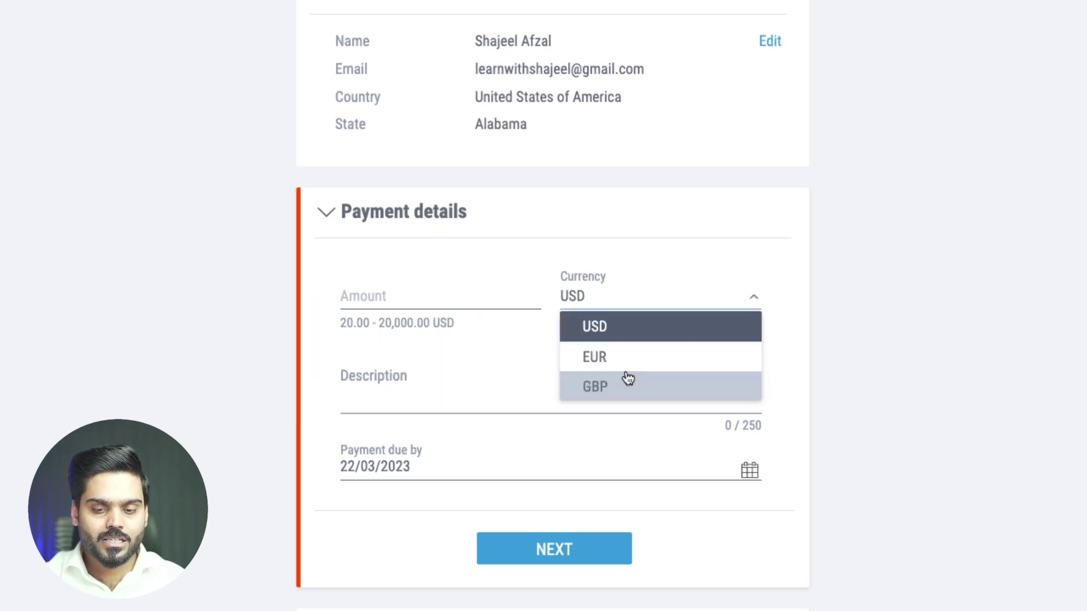
left_click(621, 338)
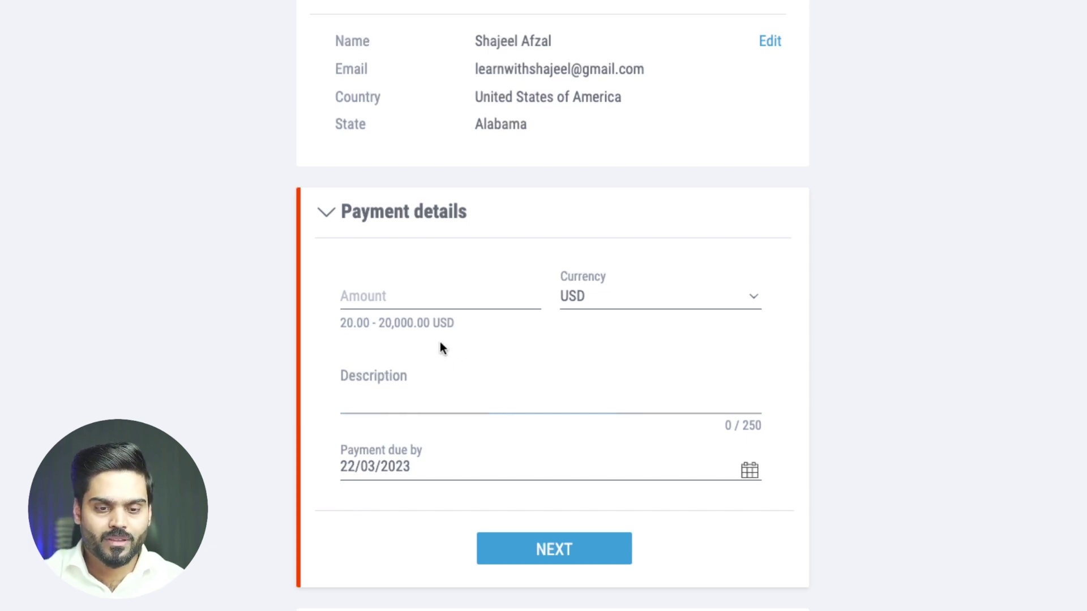
left_click(416, 301)
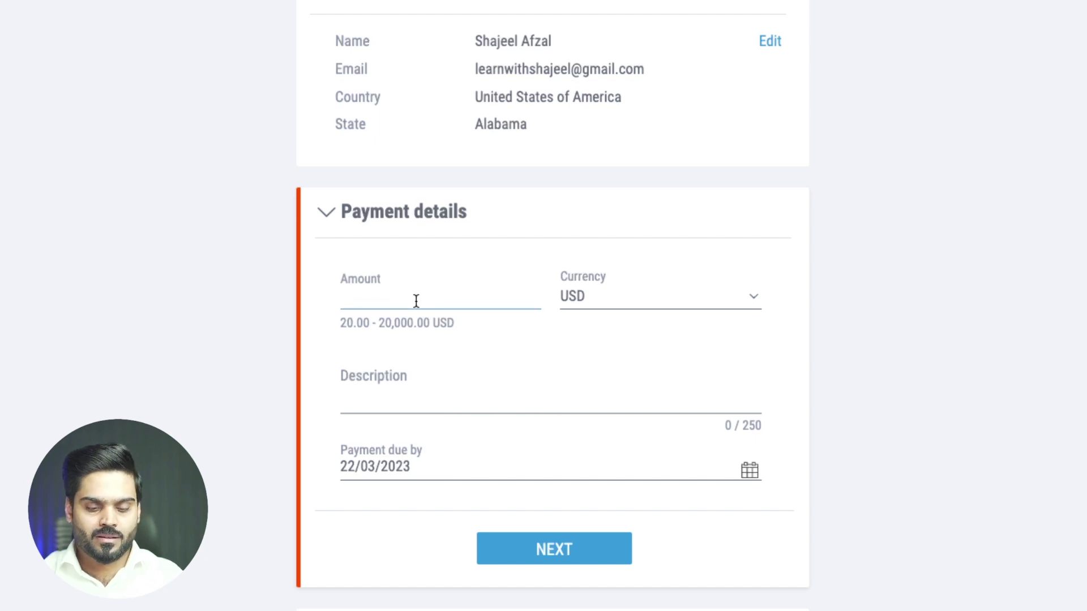
type("50")
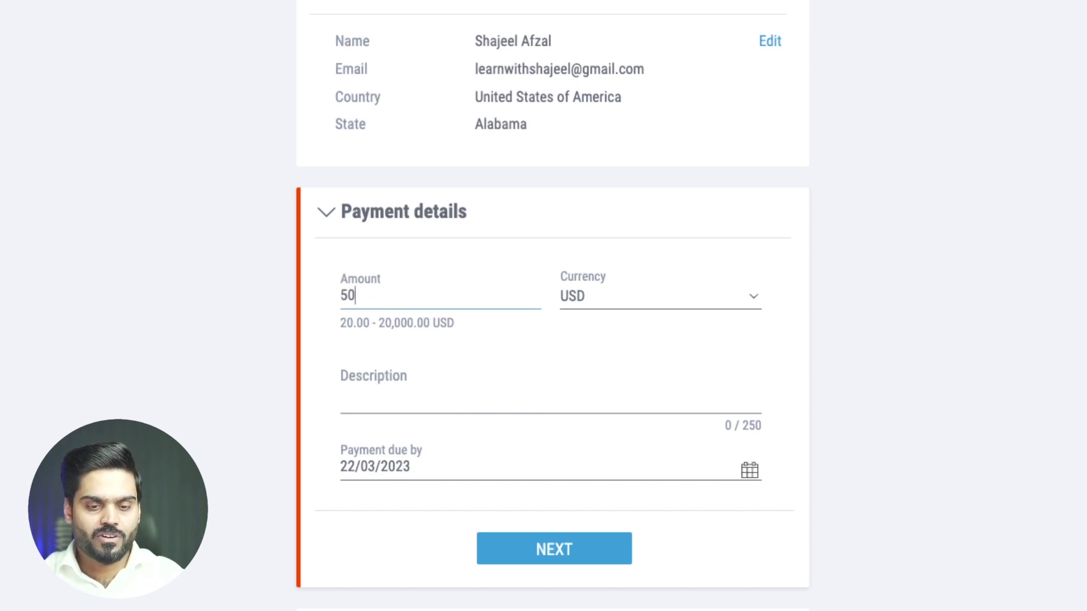
left_click(432, 386)
type("Consultation Call for the Android Apps Development.")
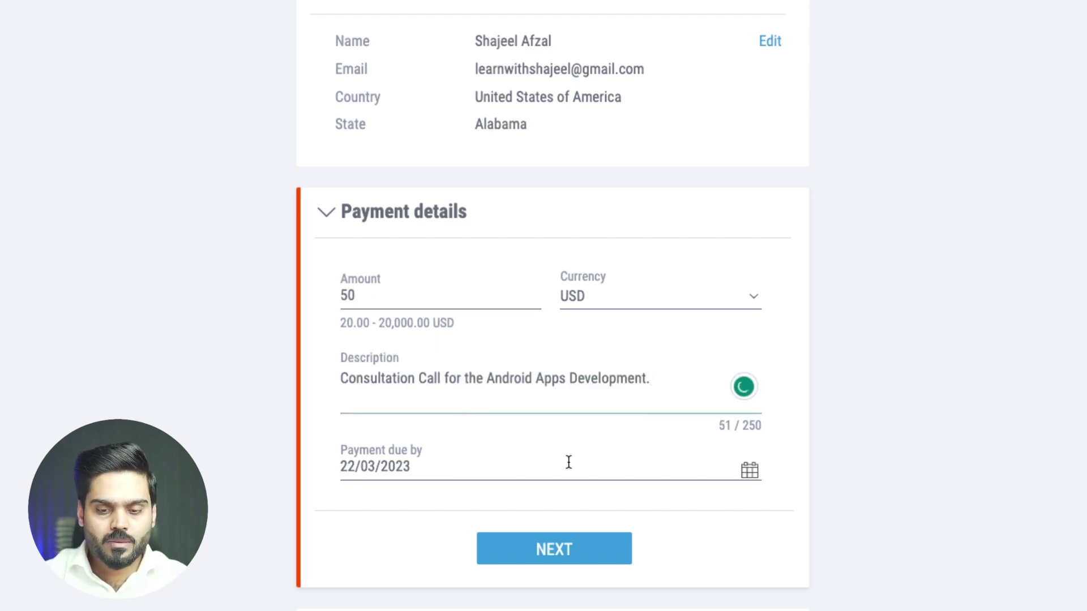
- Set the payment due date to 29 March 2023
left_click(748, 474)
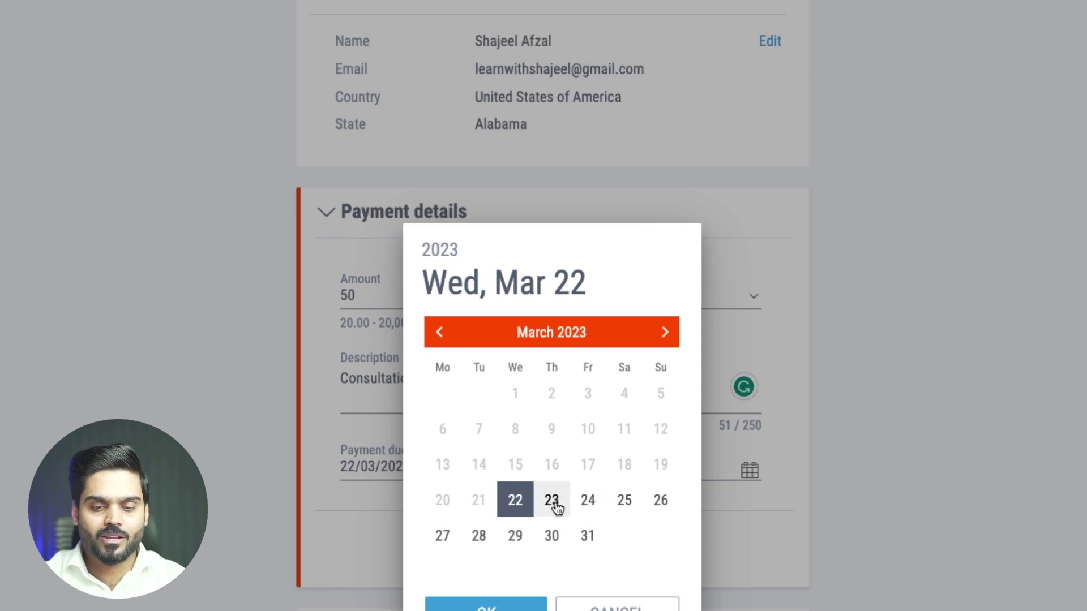
left_click(530, 538)
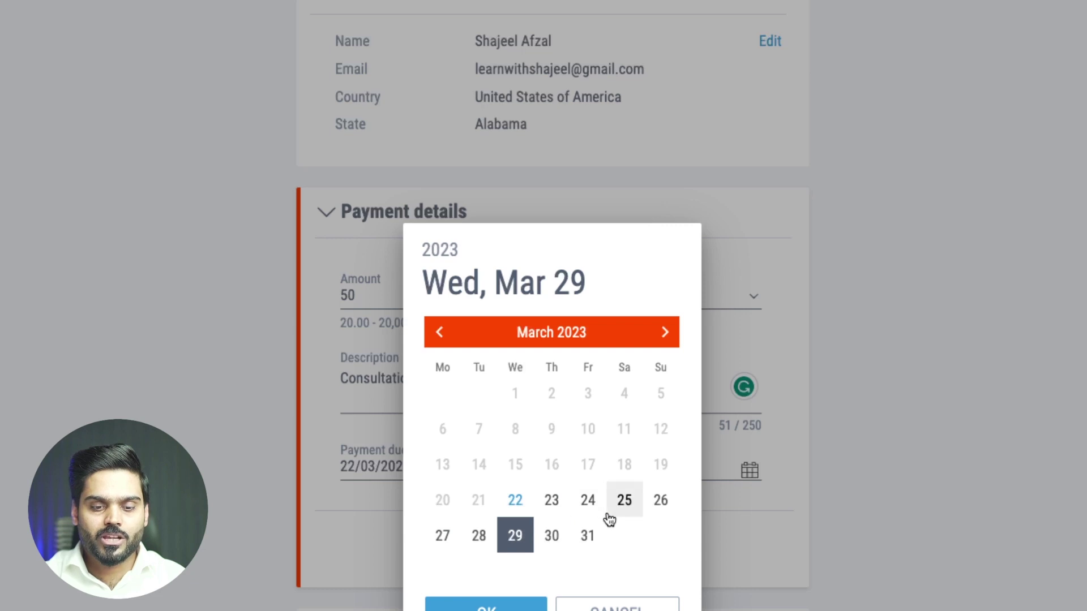
left_click(486, 607)
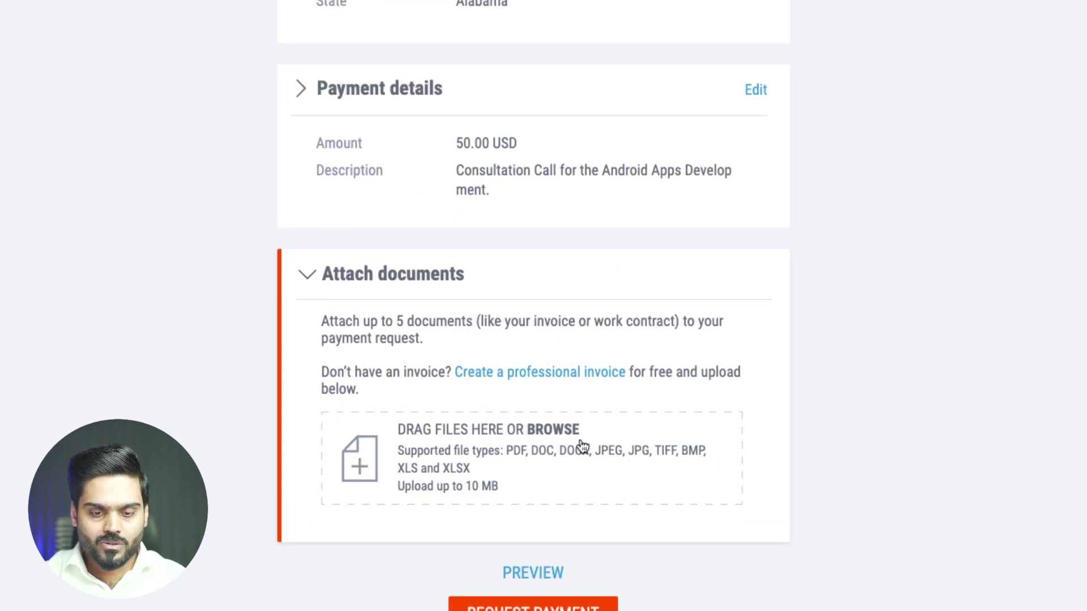
- Open the 'Create a professional invoice' link to freeinvoicebuilder.com in a new tab
left_click(516, 378)
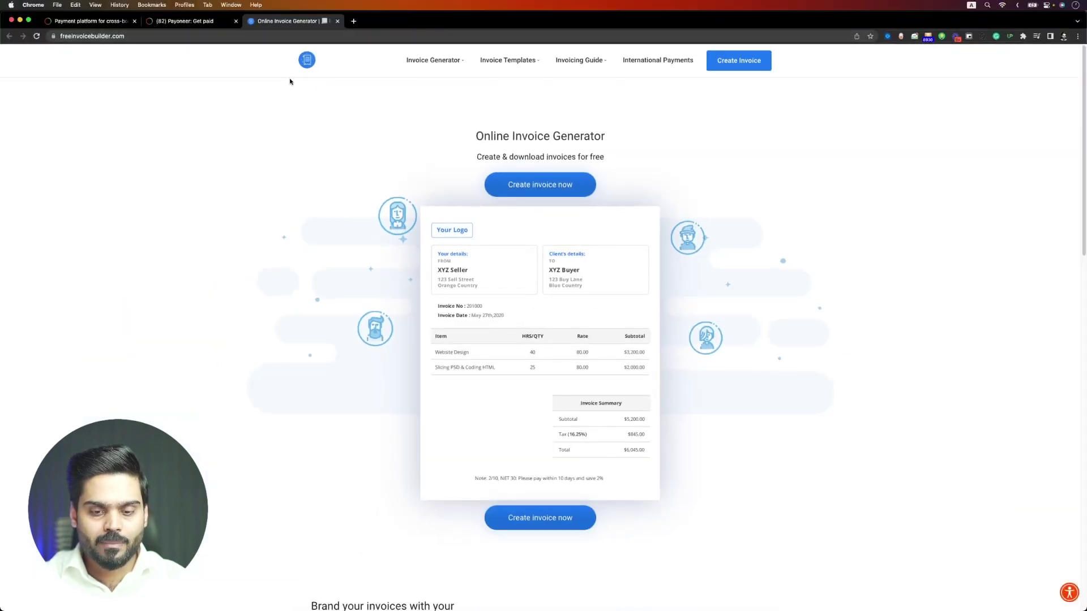
- Switch back to the Payoneer Get paid tab with the payment request
left_click(167, 25)
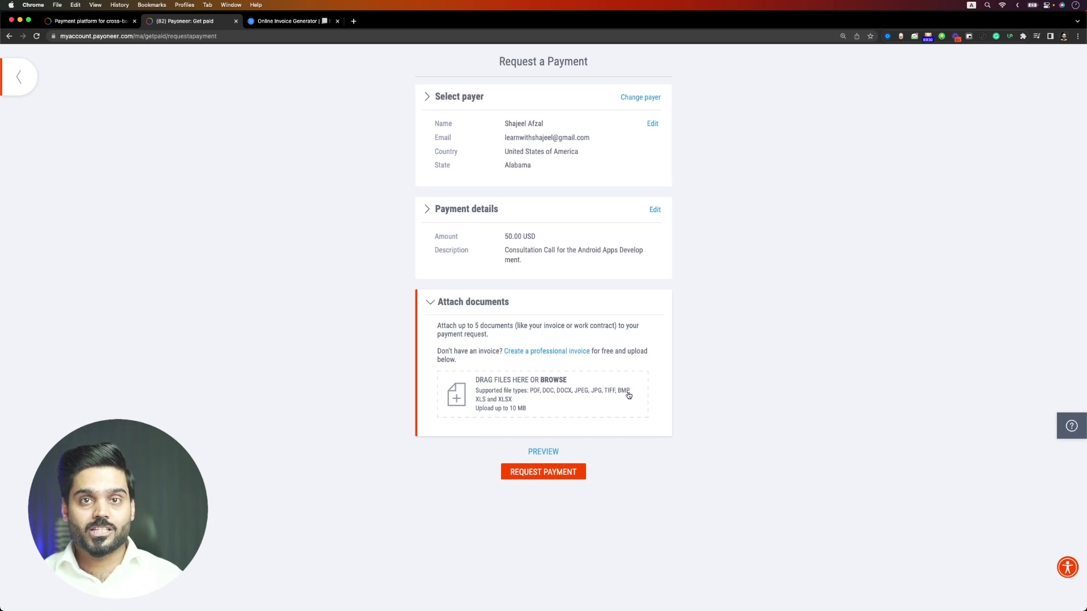
- Preview the payer's request email, close the preview, and submit the payment request
left_click(544, 453)
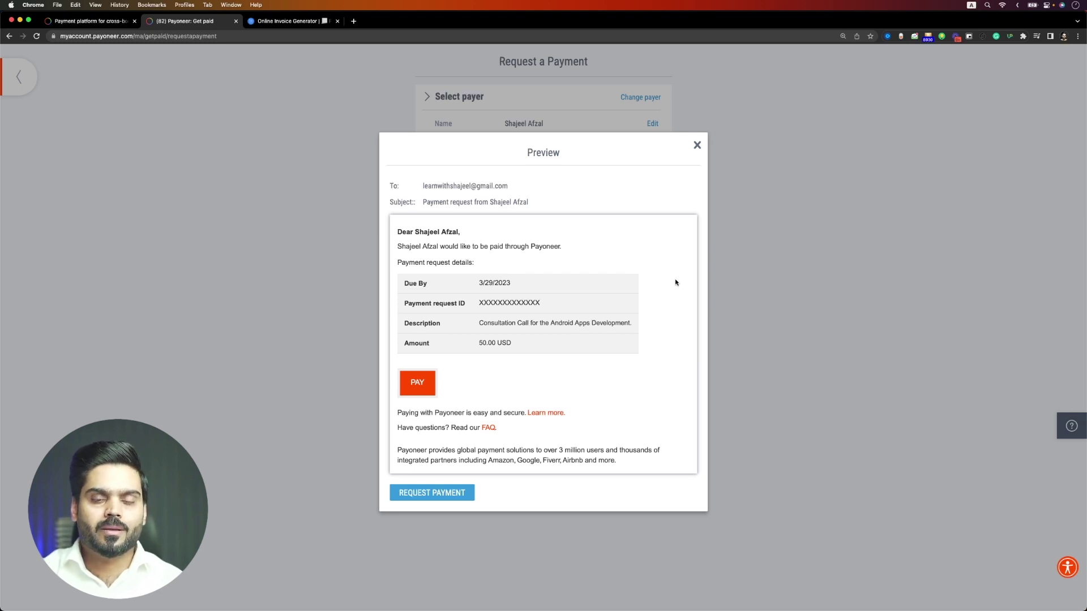
left_click(697, 146)
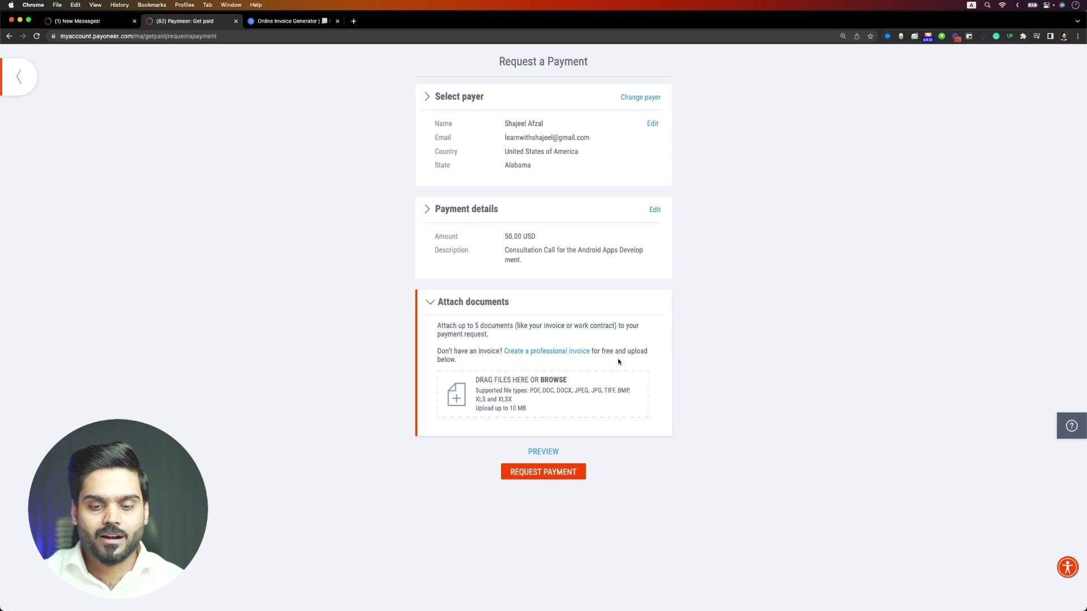
left_click(560, 479)
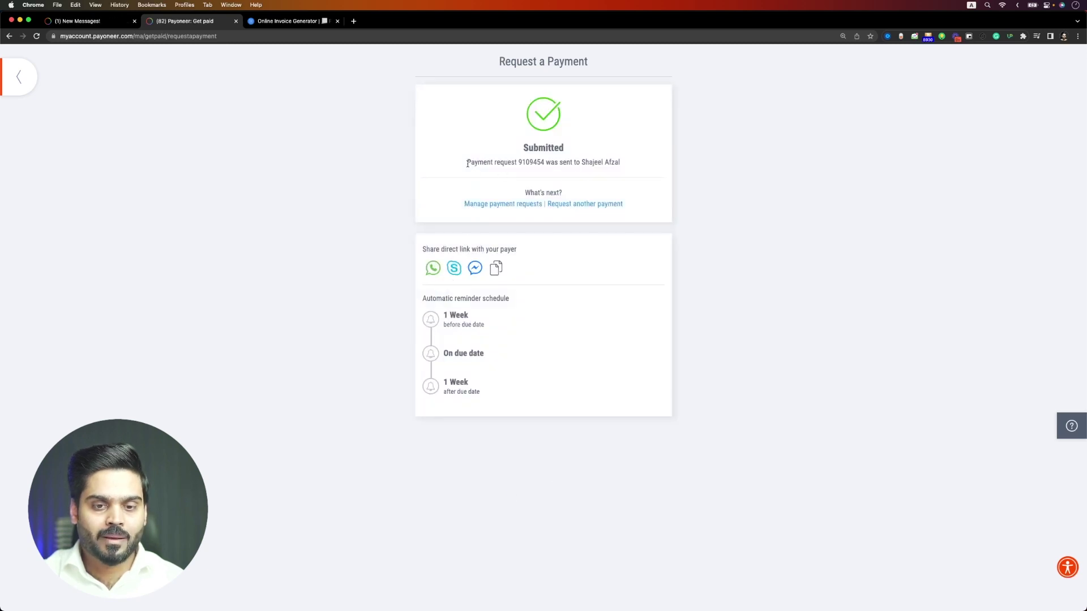
- Copy the direct payer link from the Submitted confirmation page
left_click_drag(467, 163, 591, 172)
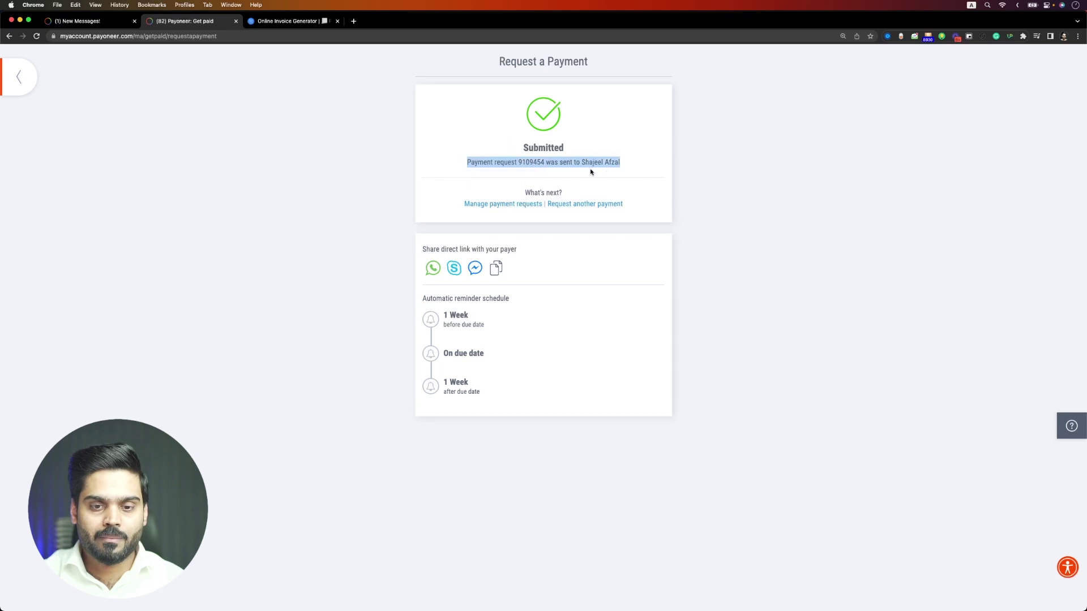
left_click(618, 181)
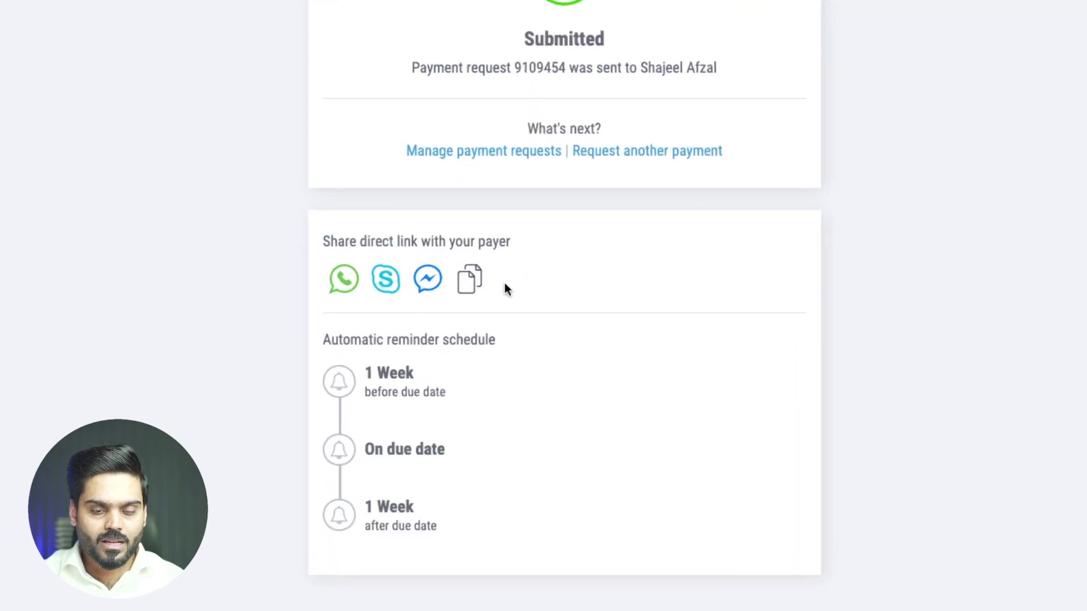
left_click(470, 279)
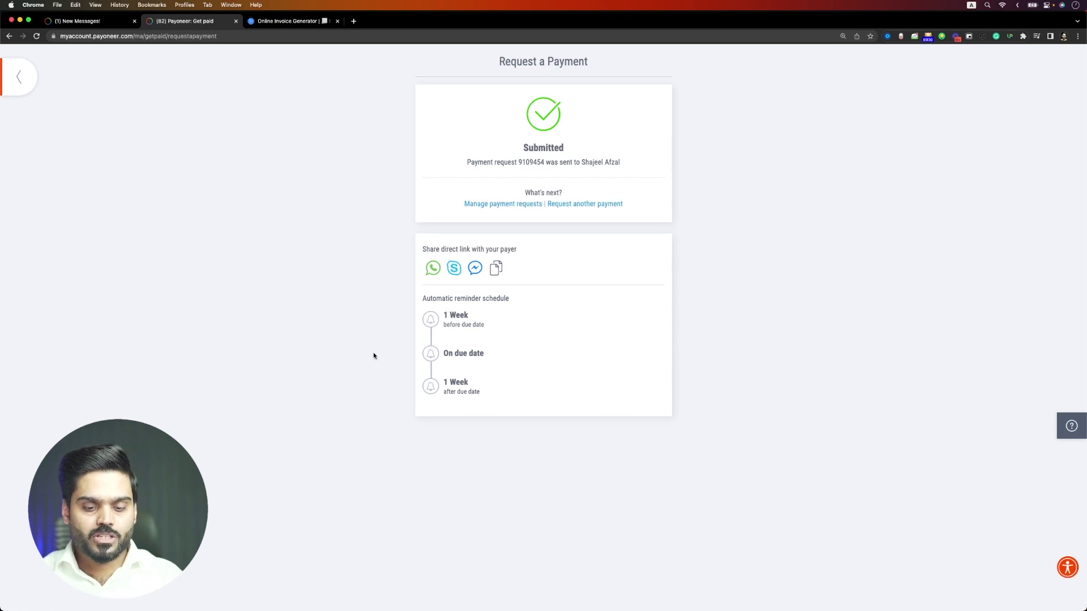
left_click(496, 268)
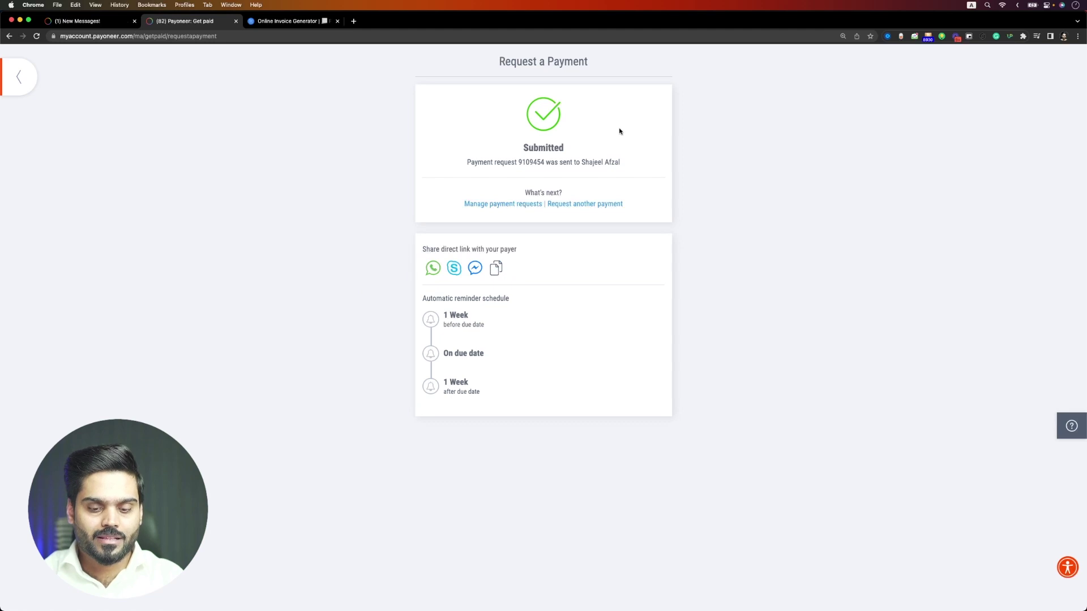
- Load the copied payment link in a new private window at 150% zoom
key("super+shift+n")
key("super+v")
key("Return")
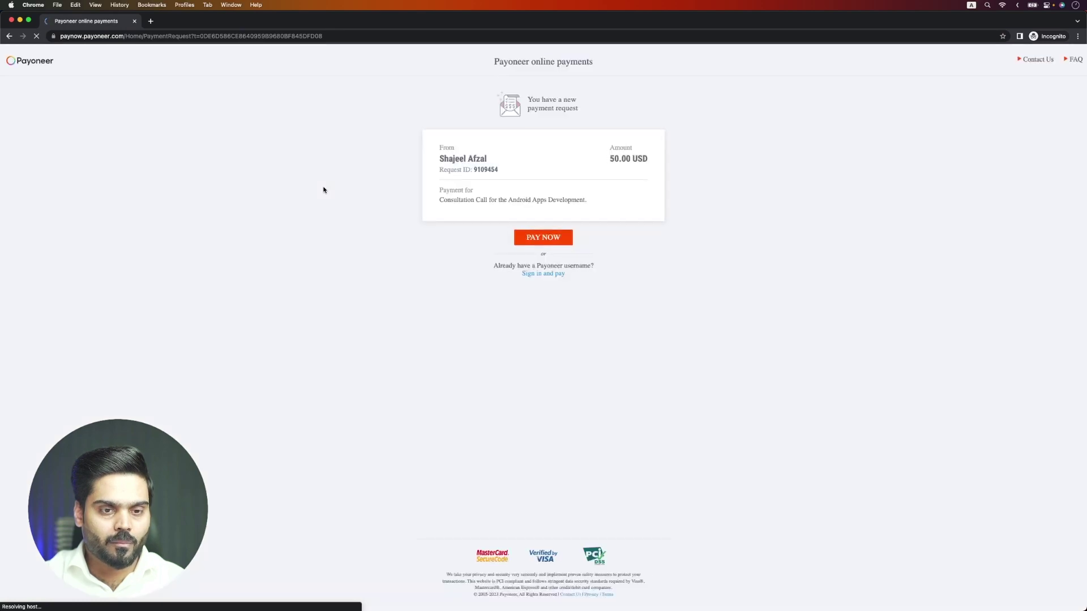
key("super+equal")
key("super+equal")
key("super+equal")
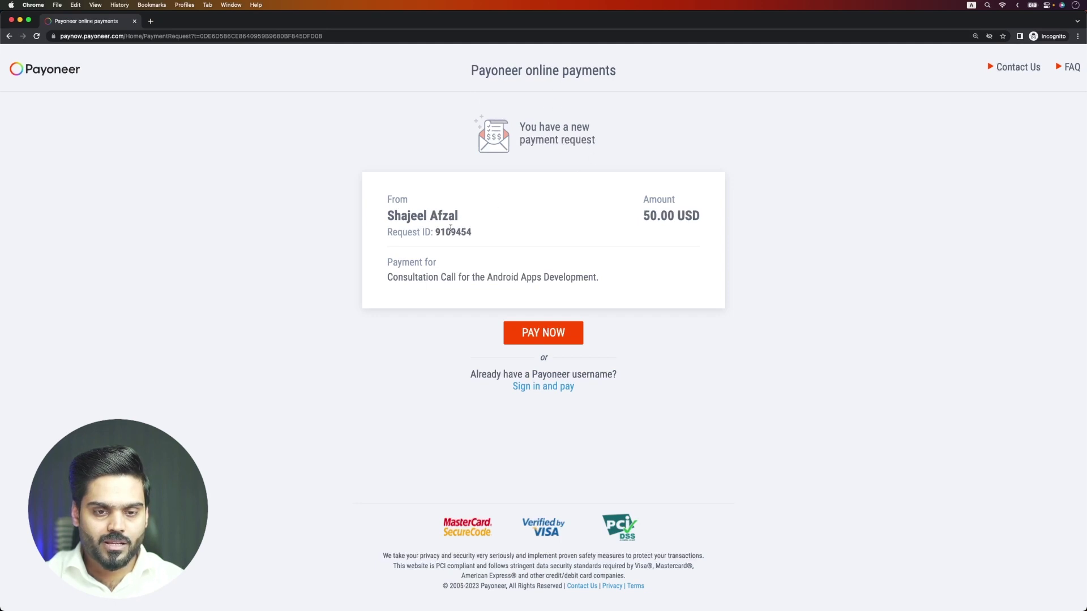
left_click_drag(459, 218, 390, 218)
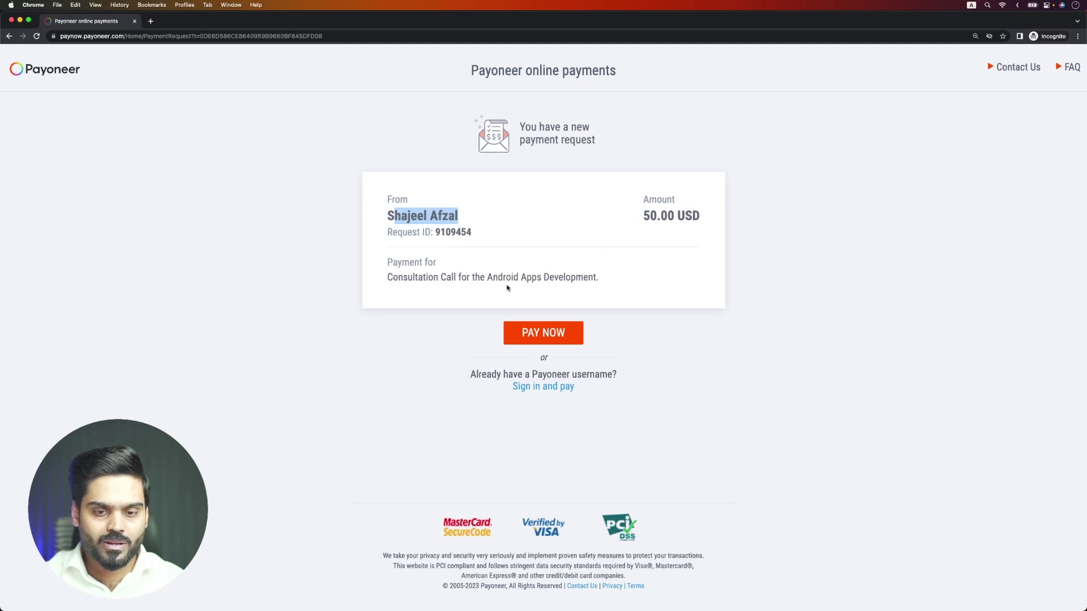
- Start paying the 50 USD request as the payer and review the contact details form
left_click(531, 343)
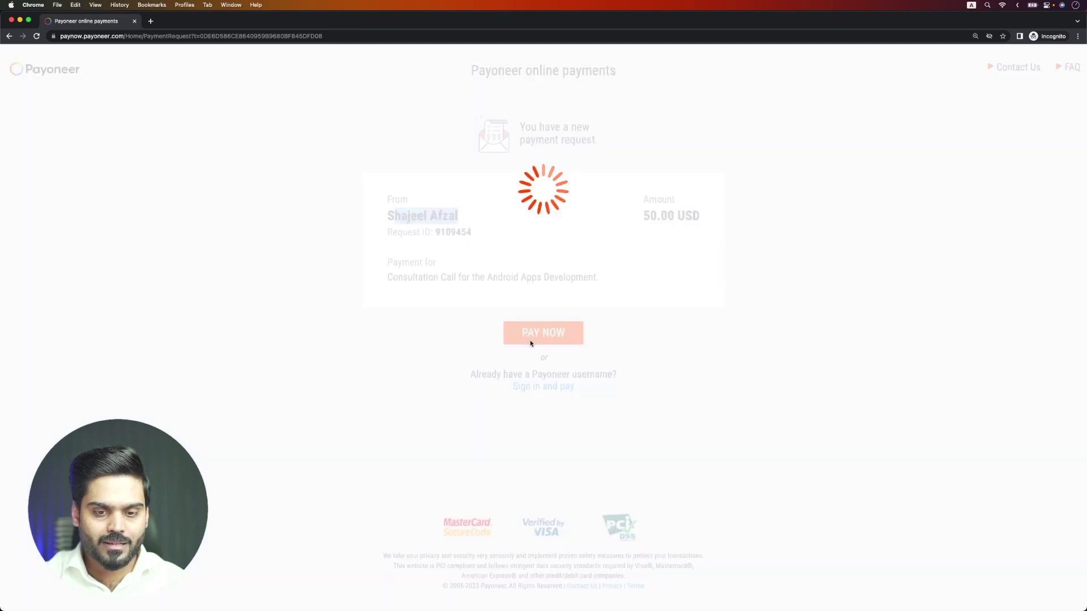
scroll(533, 493, "down", 5)
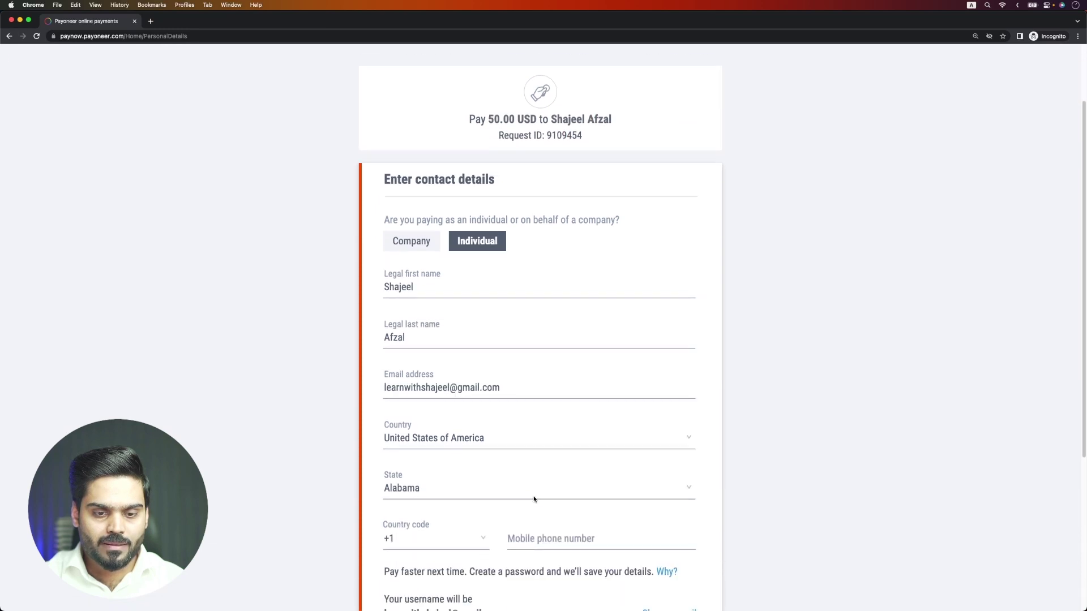
scroll(534, 499, "down", 3)
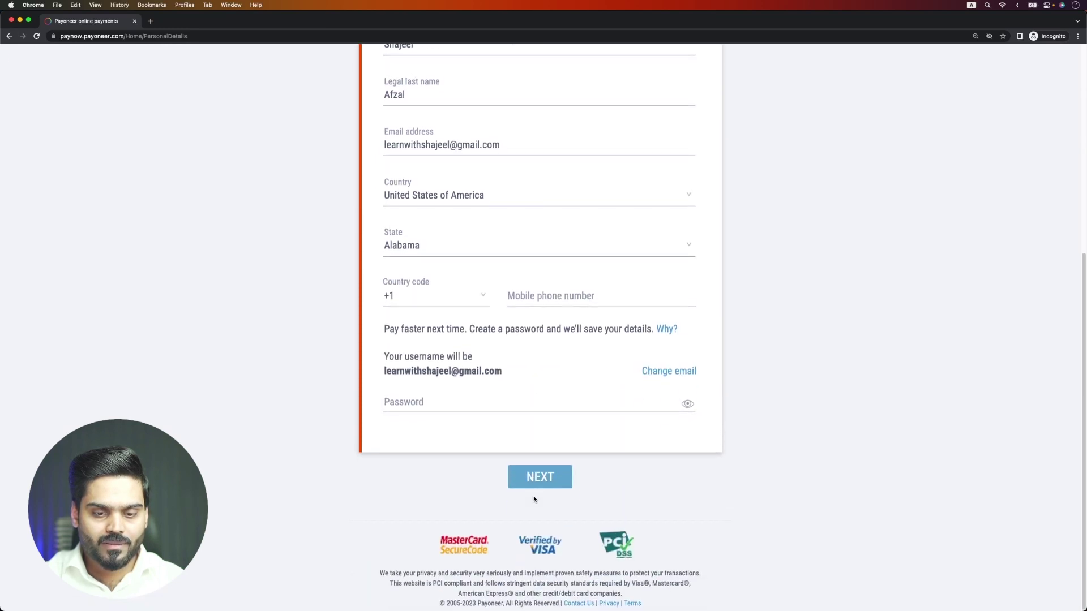
scroll(533, 499, "up", 10)
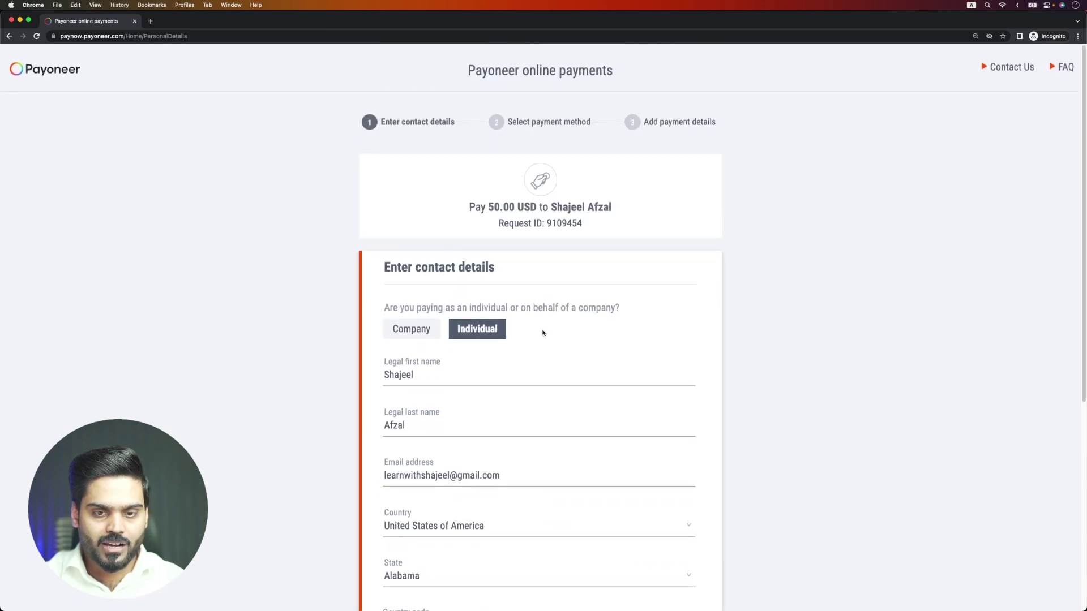
scroll(578, 271, "down", 10)
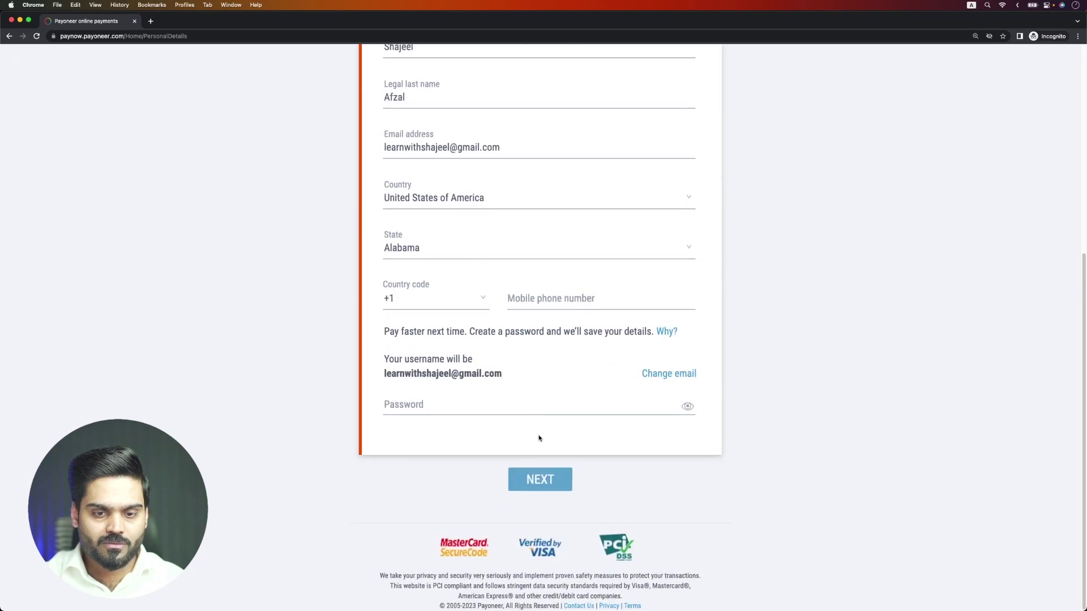
- Fill in the payer's mobile phone number and continue to the payment method step
left_click(531, 482)
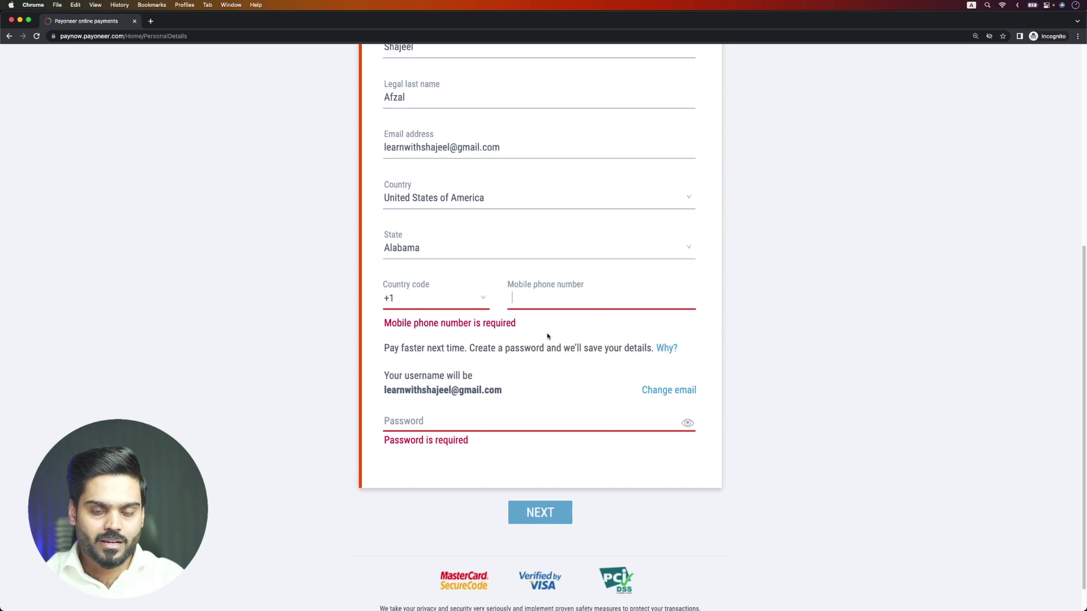
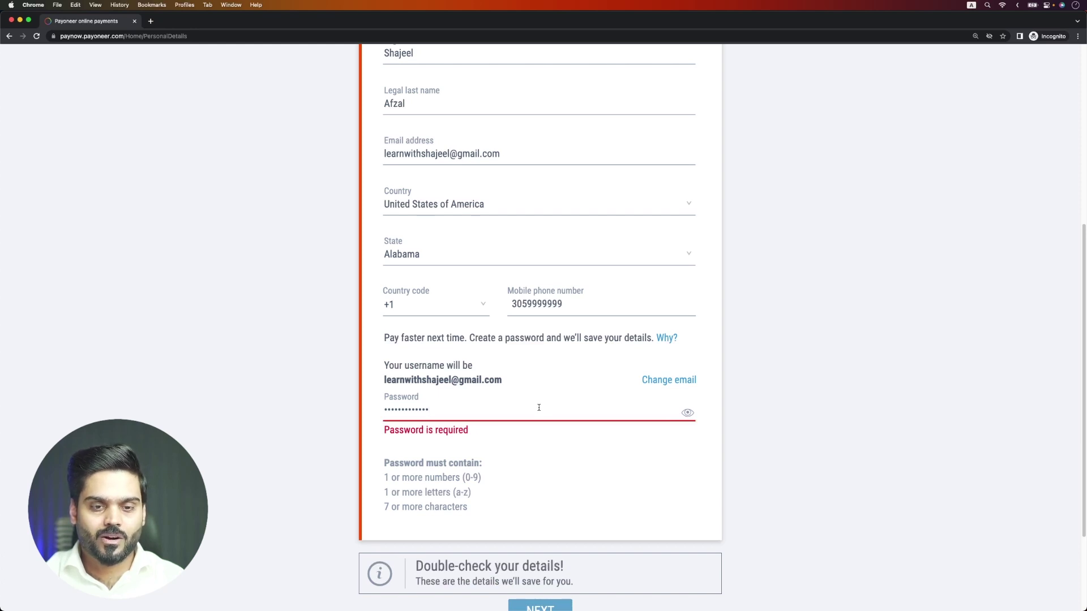
scroll(539, 407, "up", 6)
scroll(381, 298, "down", 8)
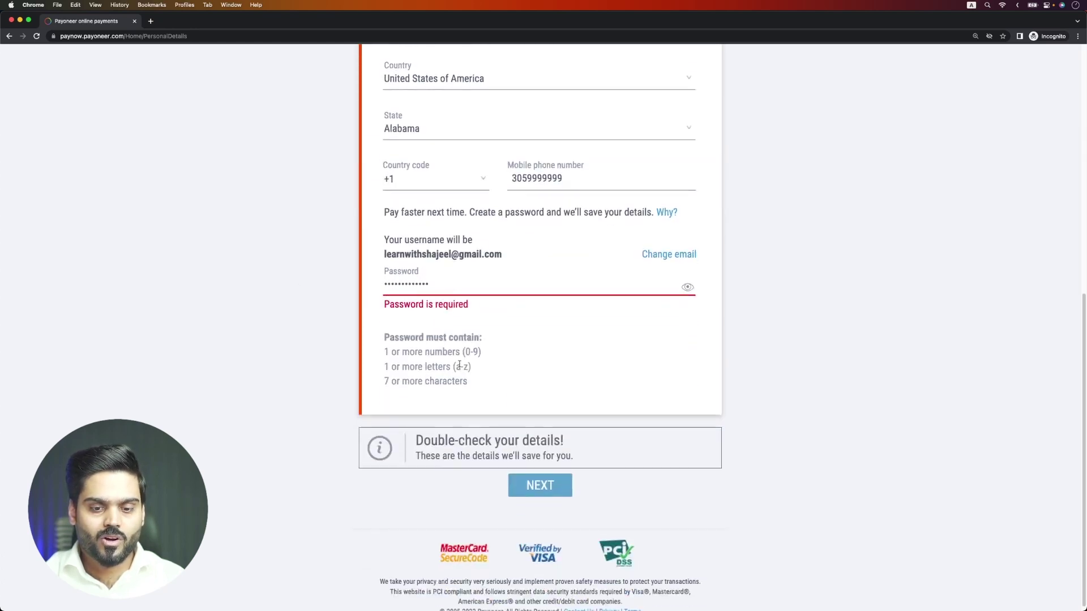
scroll(507, 354, "up", 1)
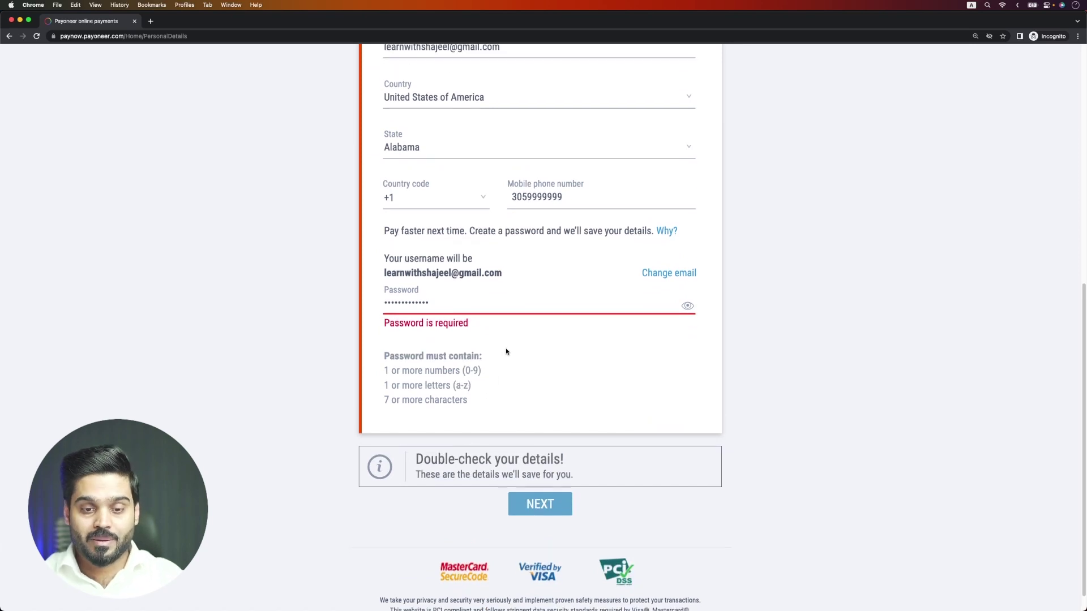
left_click(540, 506)
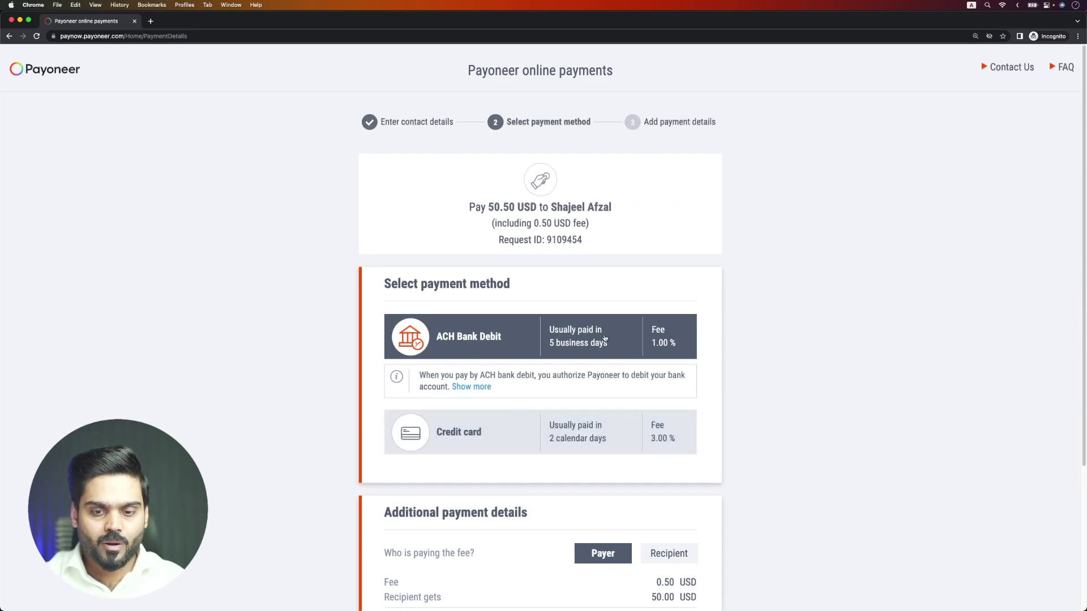
- Choose Credit card as the payment method (1.50 USD fee, 51.50 USD total) and continue to the card form
scroll(492, 371, "down", 5)
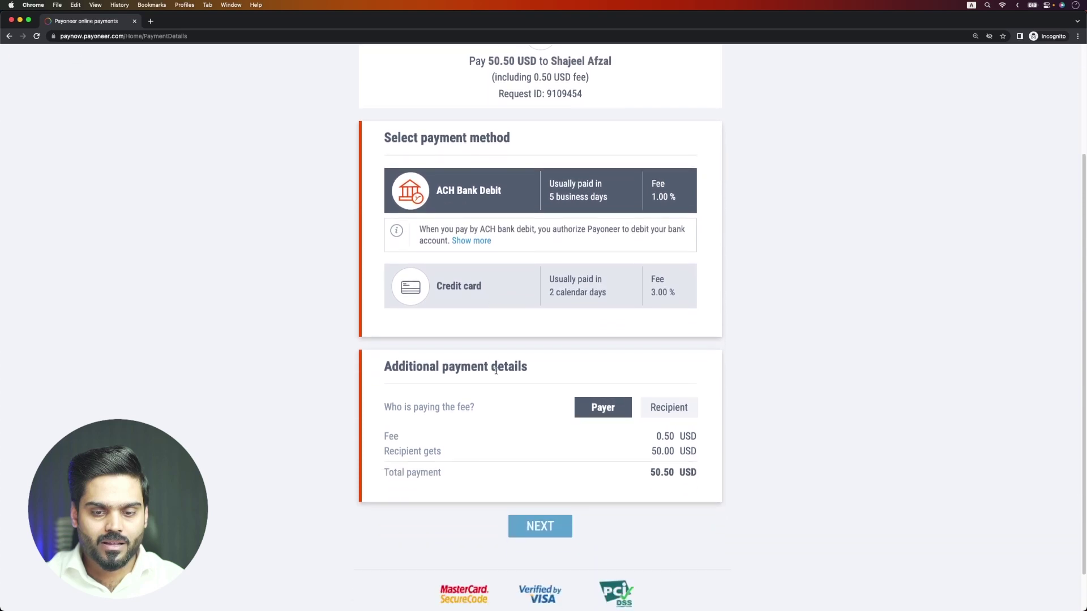
left_click(493, 293)
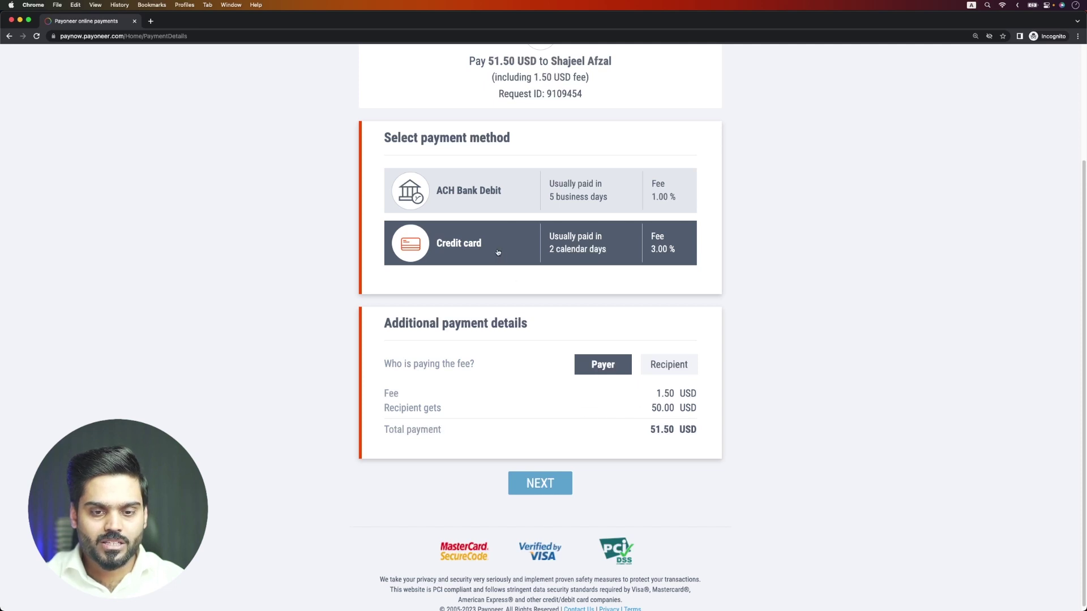
left_click(537, 483)
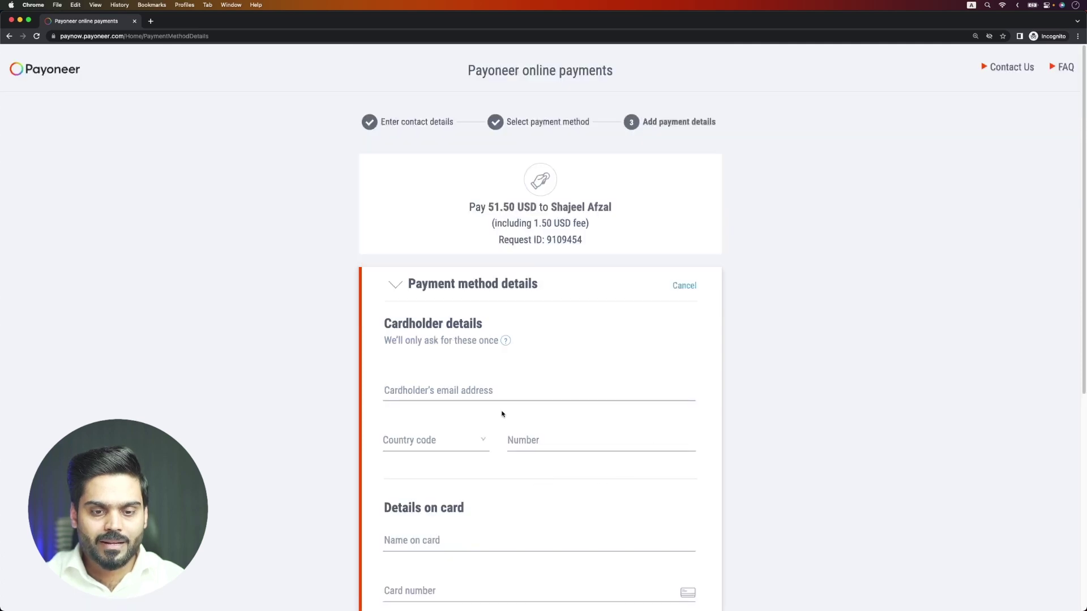
- Look over the card details form, then swipe back to the Select payment method page
scroll(502, 414, "down", 3)
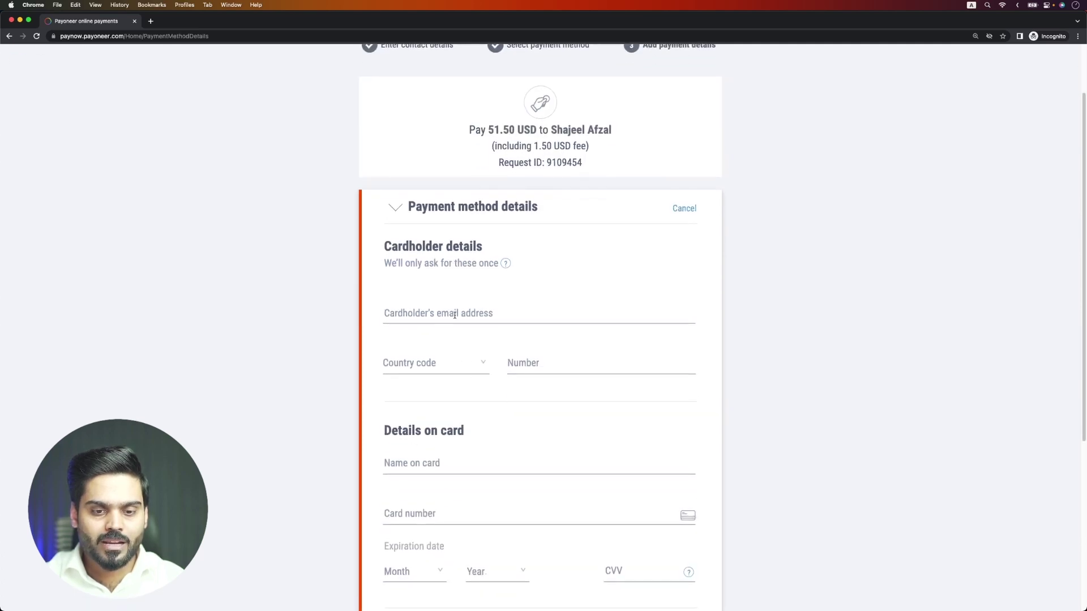
left_click(455, 315)
scroll(466, 425, "down", 3)
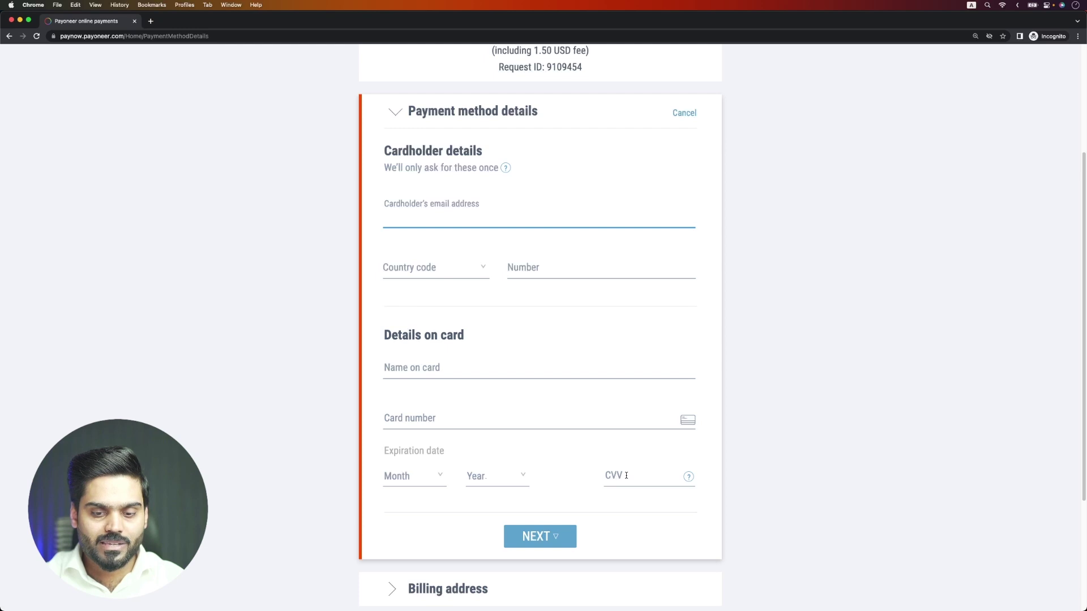
scroll(553, 528, "down", 3)
scroll(553, 528, "up", 6)
scroll(553, 528, "down", 6)
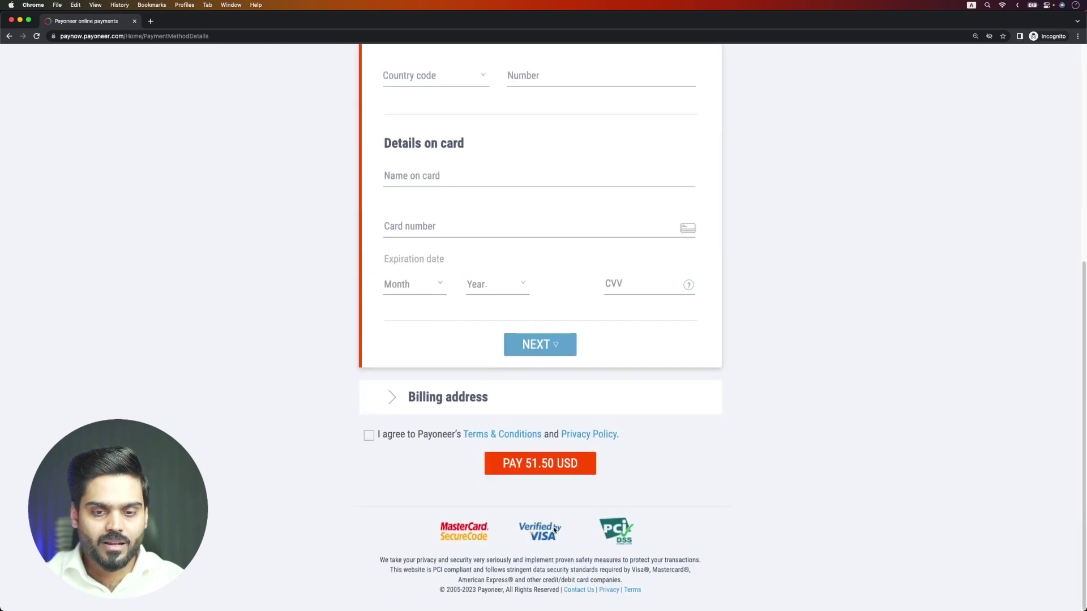
scroll(554, 530, "up", 6)
scroll(417, 383, "left", 5)
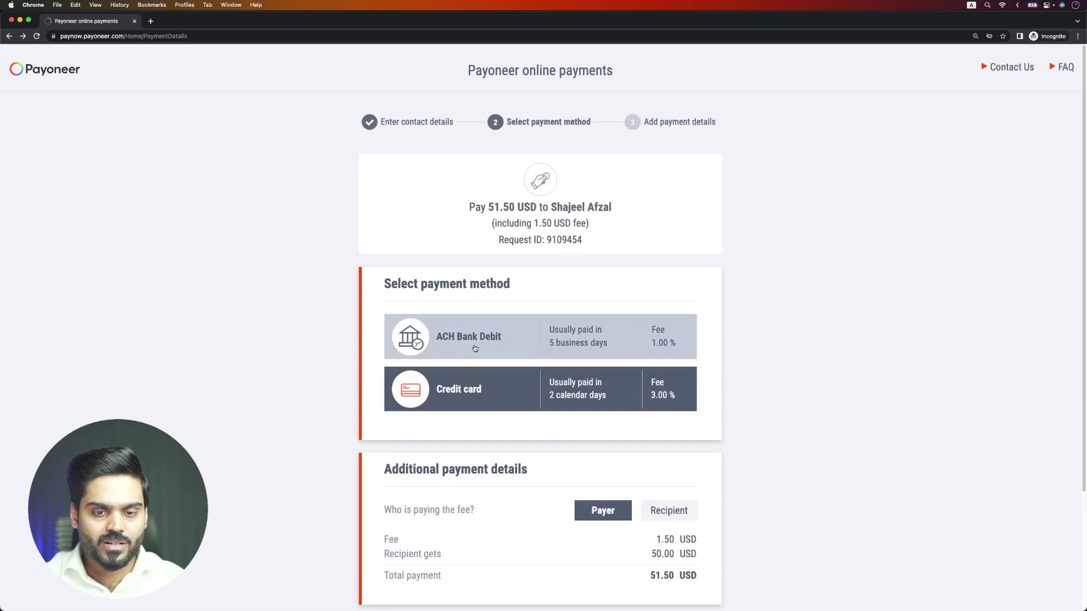
- Switch the payment method to ACH Bank Debit and continue to the bank account details step
left_click(474, 348)
scroll(475, 348, "down", 4)
left_click(538, 480)
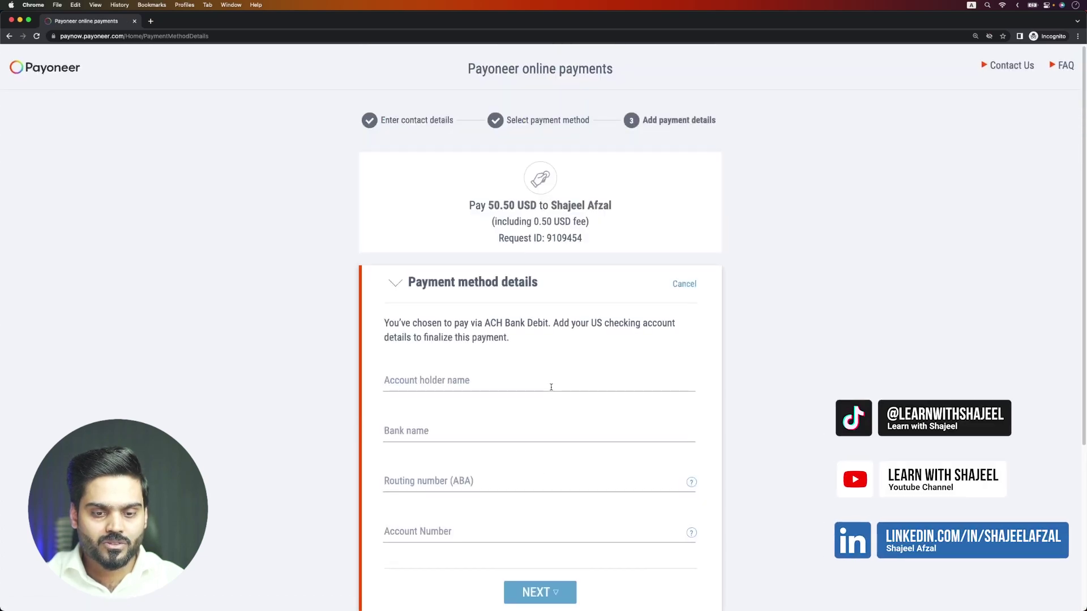
scroll(551, 386, "down", 2)
scroll(552, 388, "up", 1)
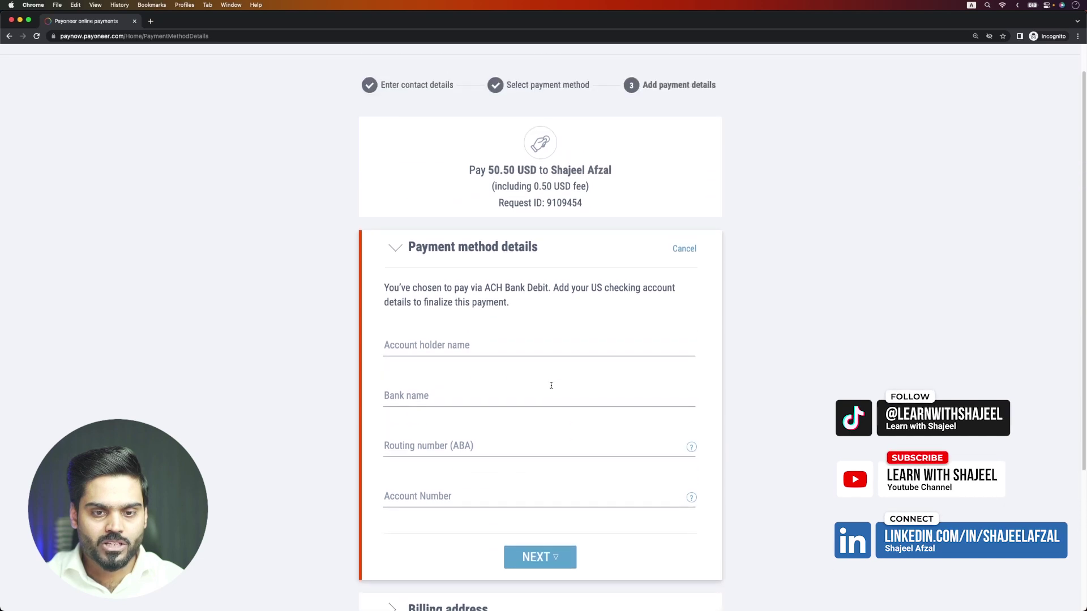
- Highlight the 50-cent fee in the 50.50 USD total, then close the payer checkout window
left_click_drag(503, 170, 515, 175)
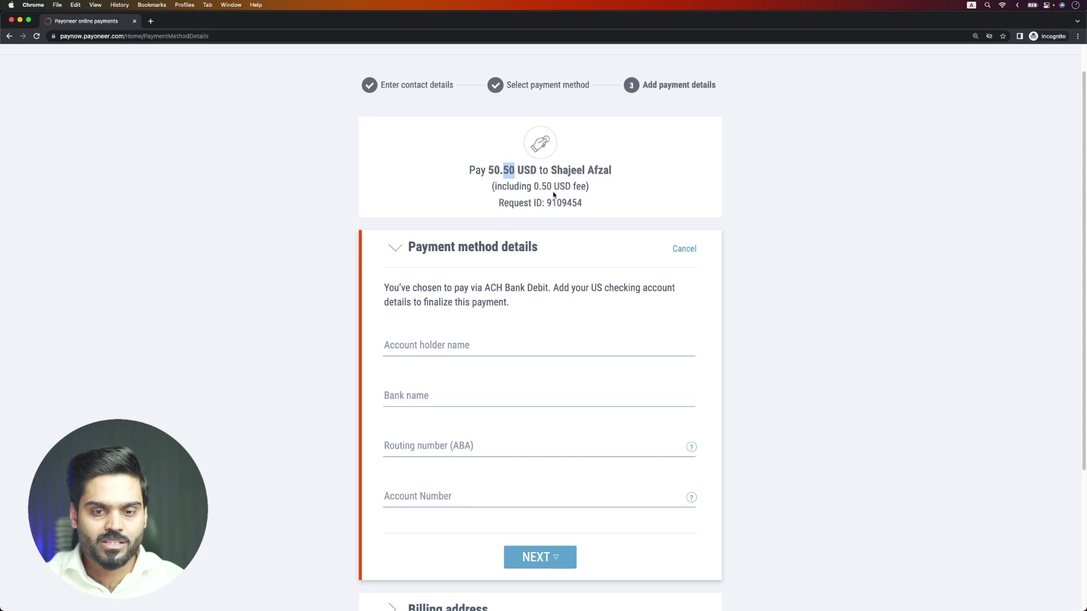
scroll(549, 282, "down", 5)
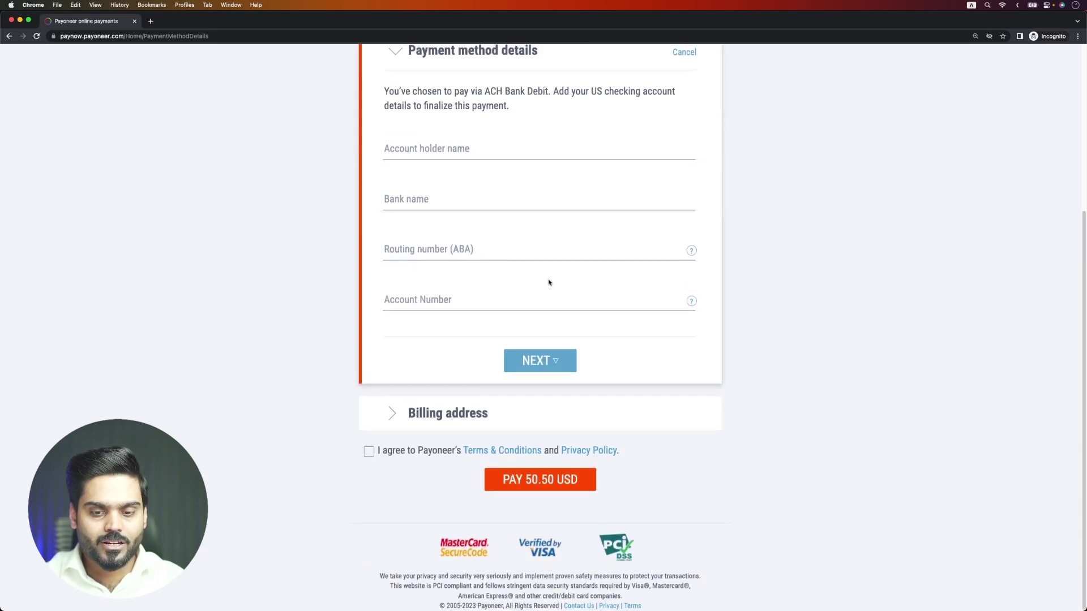
scroll(548, 282, "up", 6)
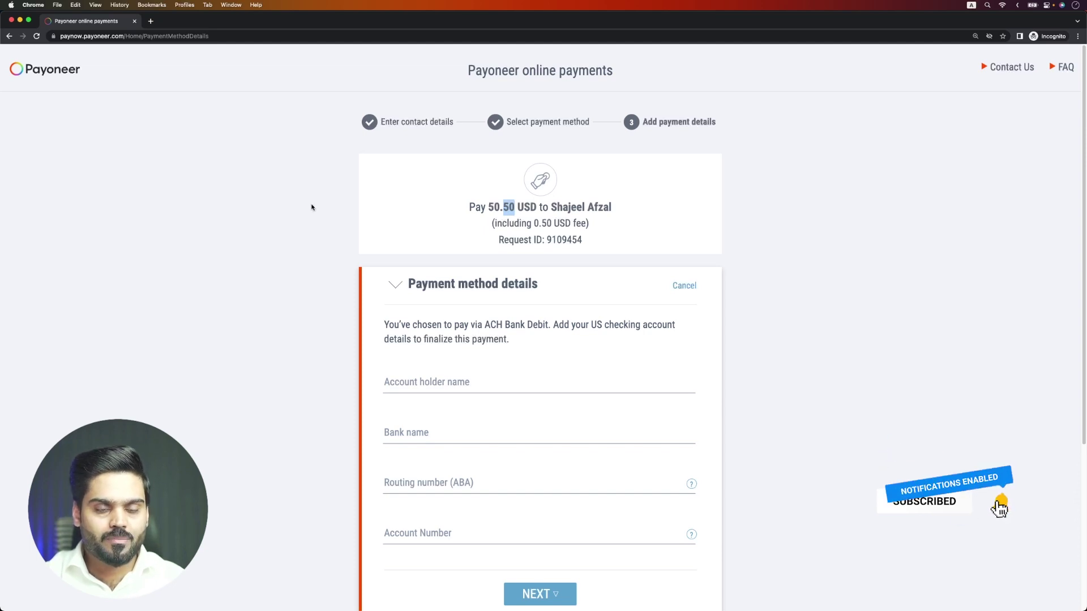
left_click(134, 23)
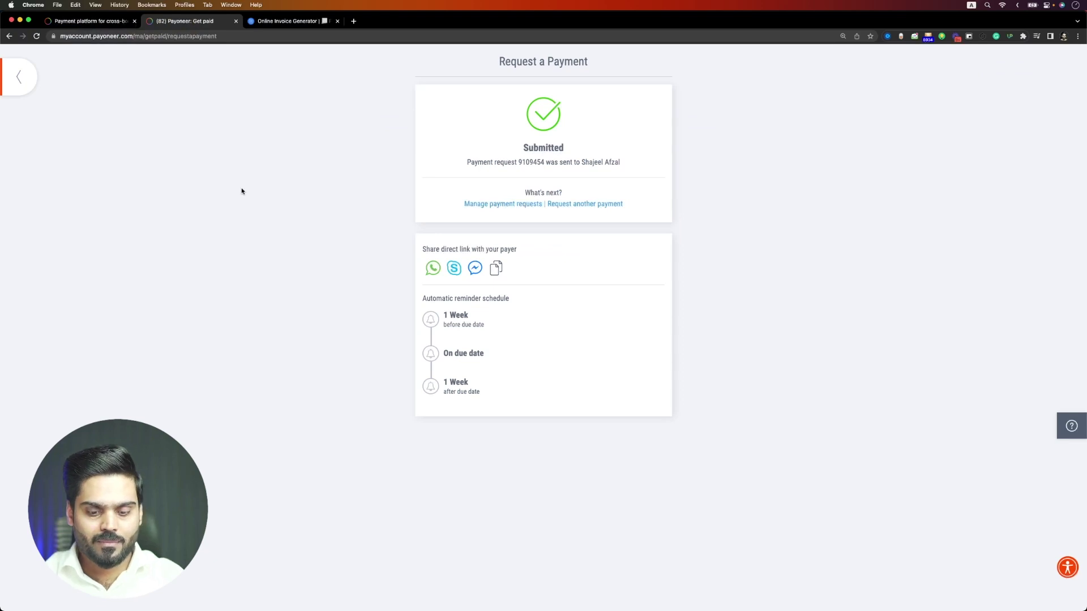
- Load gmail.com in a new tab, switch to the other Google account, and open Payoneer's 50.00 USD request email
key("super+t")
type("gmail.com")
key("Return")
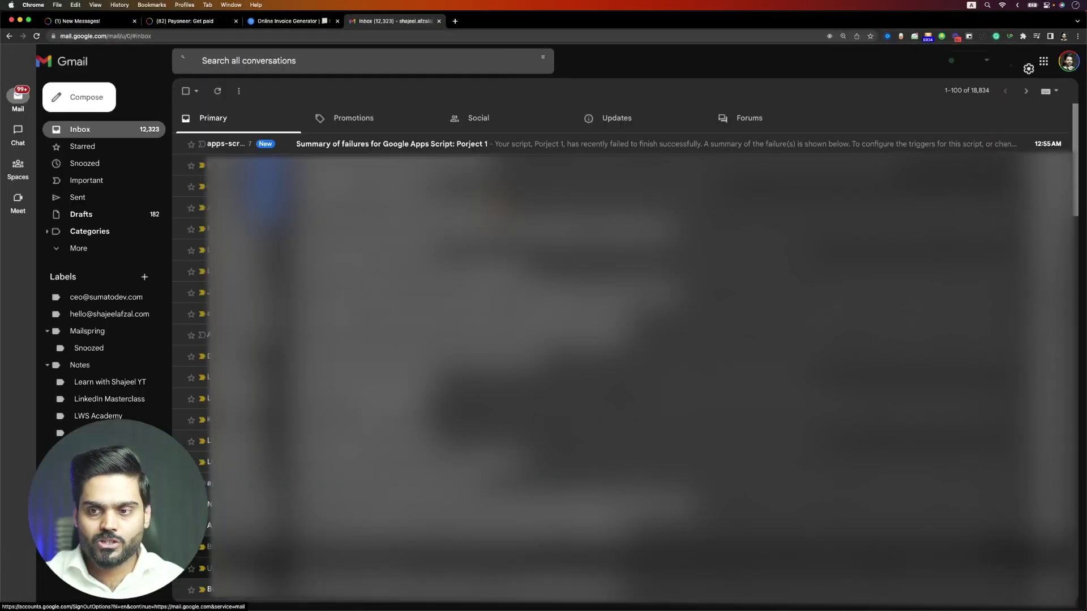
left_click(1069, 67)
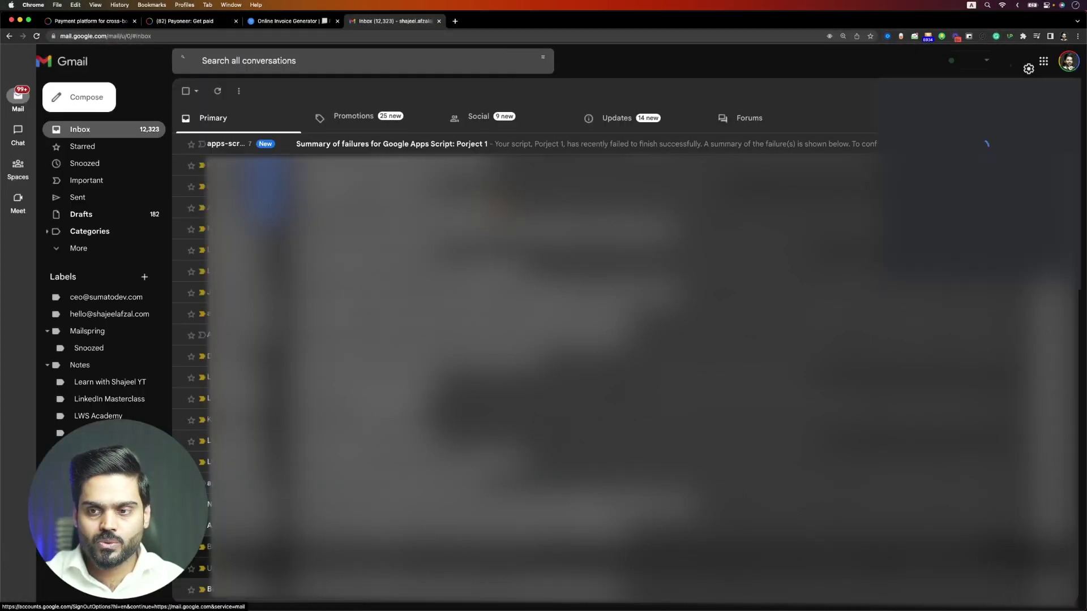
left_click(978, 136)
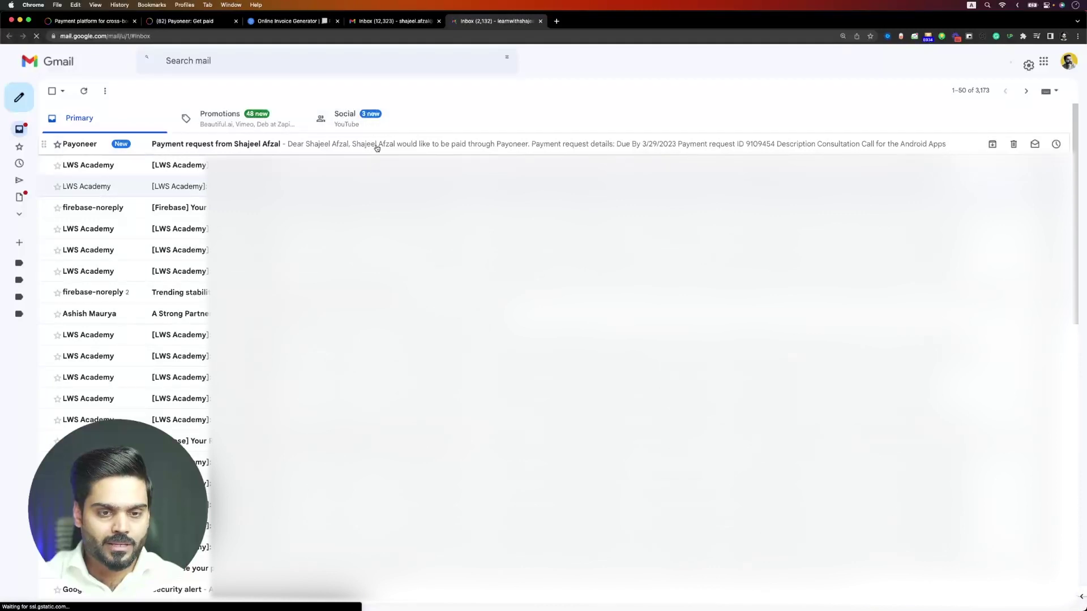
left_click(377, 145)
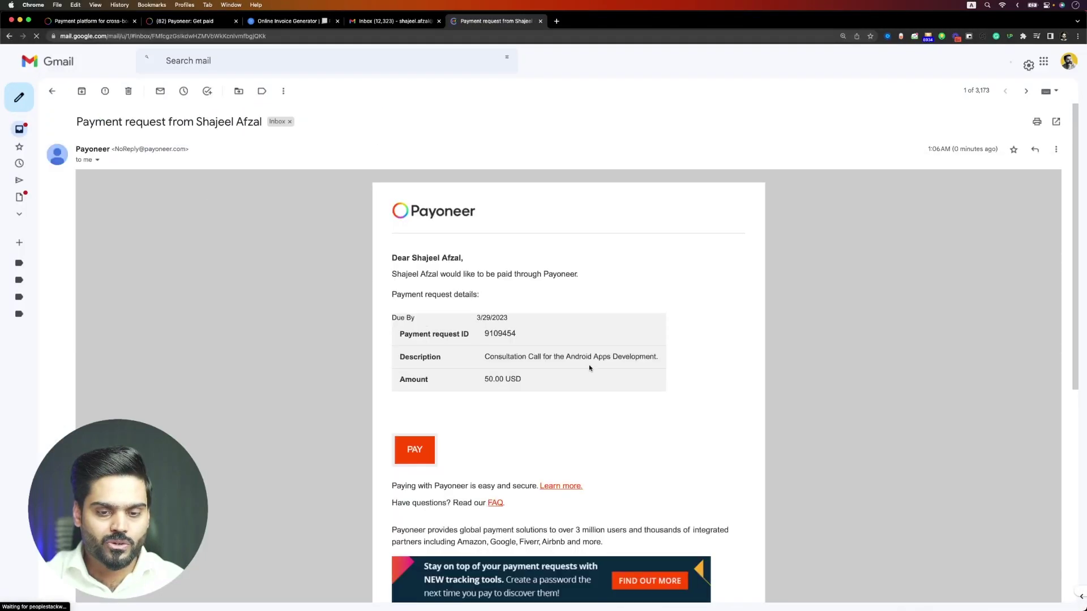